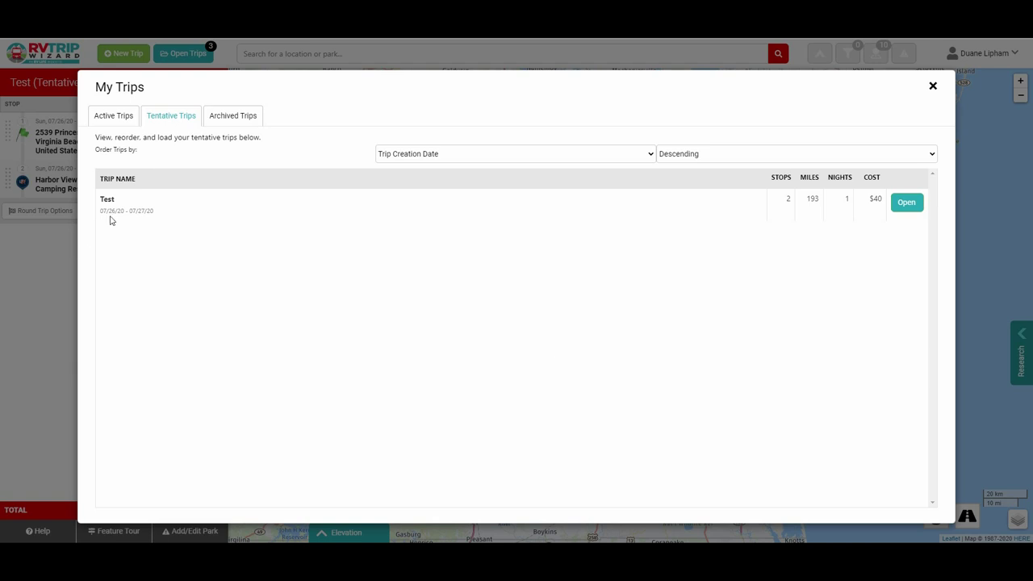
# Step: Open the tentative trip Test and review its route and stops
pyautogui.click(128, 200)
pyautogui.click(906, 203)
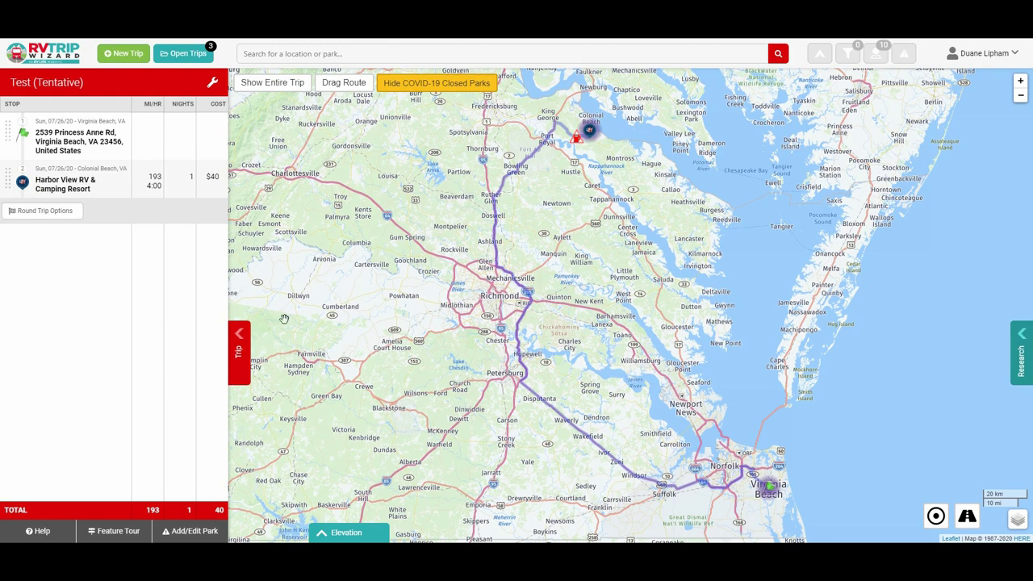
pyautogui.click(239, 350)
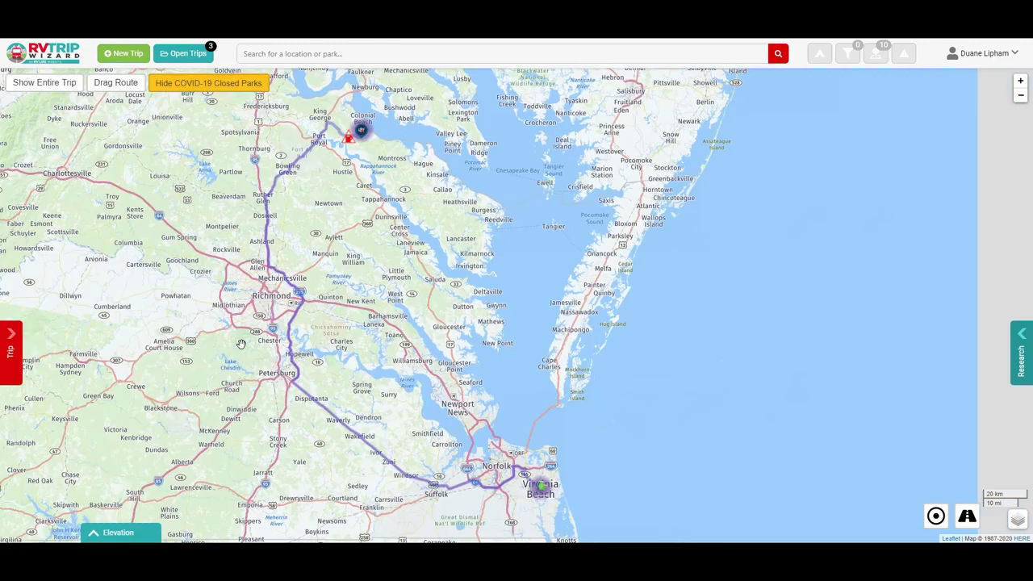
pyautogui.click(11, 353)
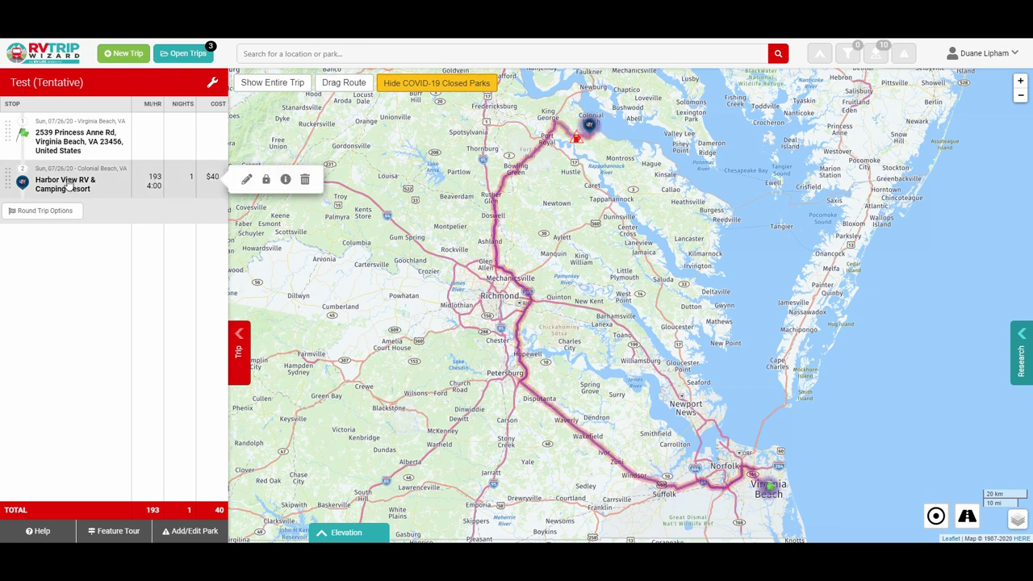
pyautogui.moveTo(69, 185)
pyautogui.moveTo(69, 139)
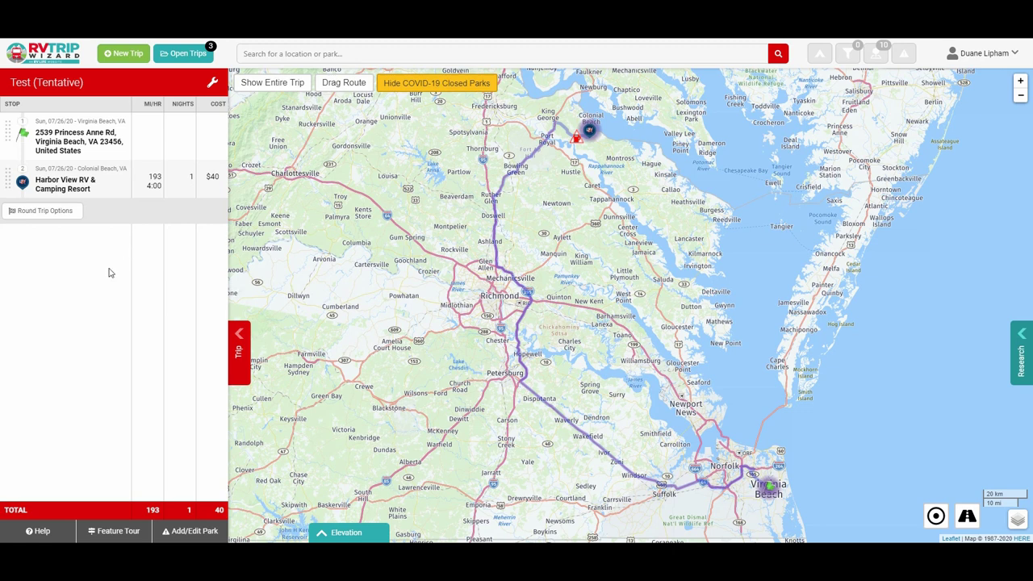
# Step: Collapse the trip list and display campgrounds on the map north of Washington, toward southern Pennsylvania
pyautogui.click(247, 347)
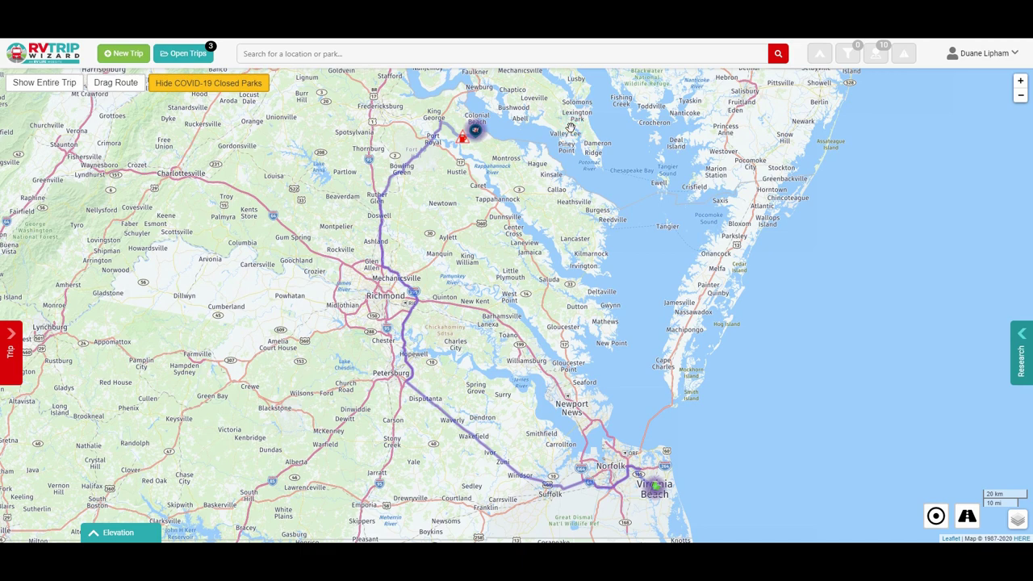
pyautogui.moveTo(579, 179); pyautogui.dragTo(631, 393)
pyautogui.moveTo(619, 334); pyautogui.dragTo(632, 404)
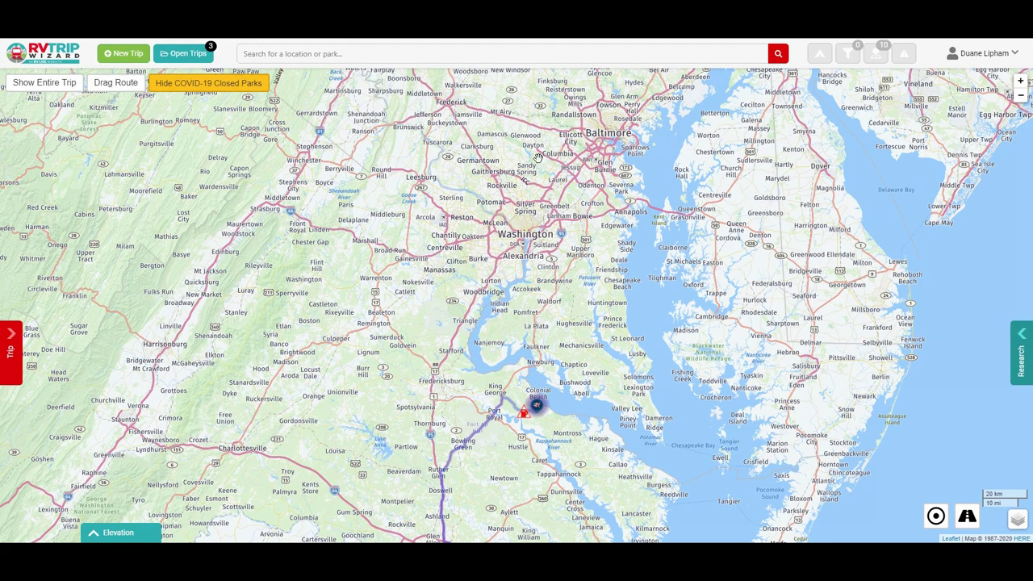
pyautogui.moveTo(542, 155); pyautogui.dragTo(588, 217)
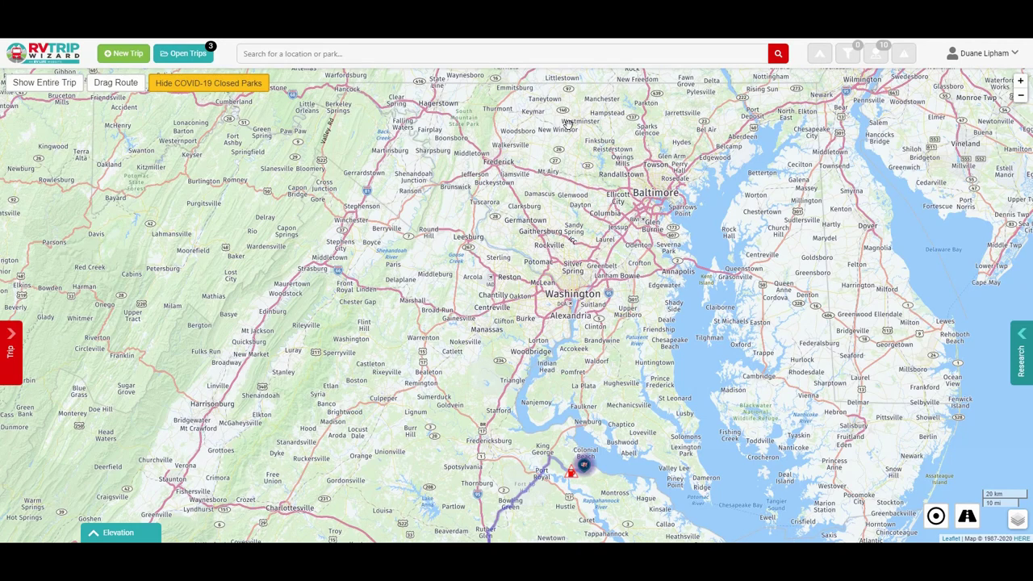
pyautogui.moveTo(567, 123); pyautogui.dragTo(626, 221)
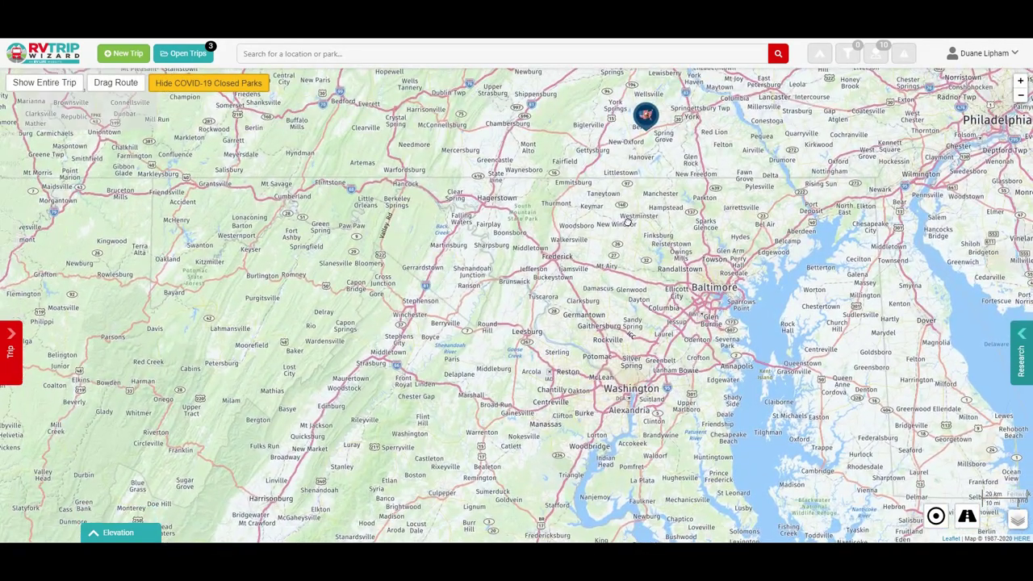
pyautogui.click(816, 55)
pyautogui.click(815, 55)
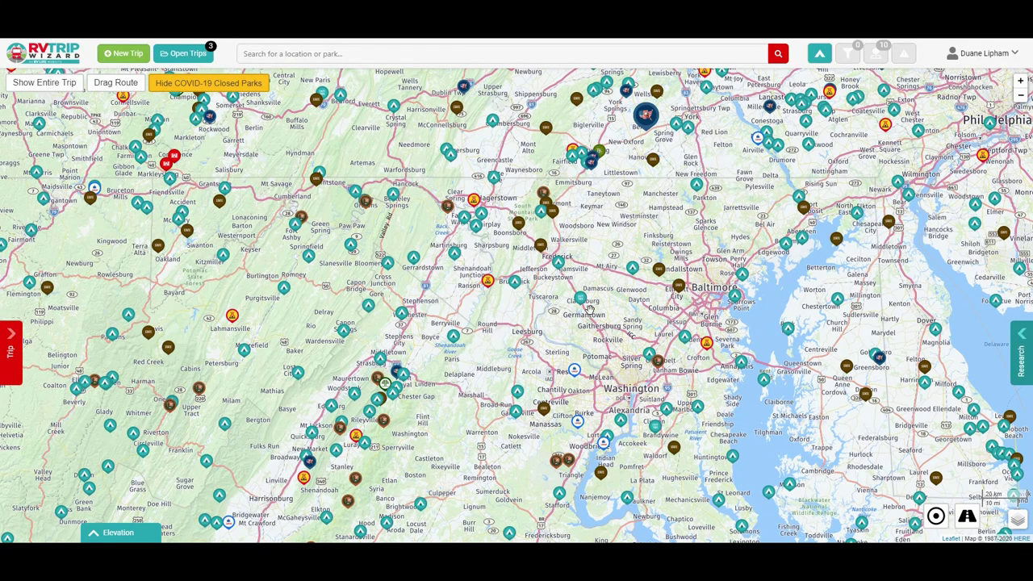
# Step: Preview McMahon's Mill on the map, and open the full details of the nearby Falling Waters Campsite
pyautogui.click(477, 230)
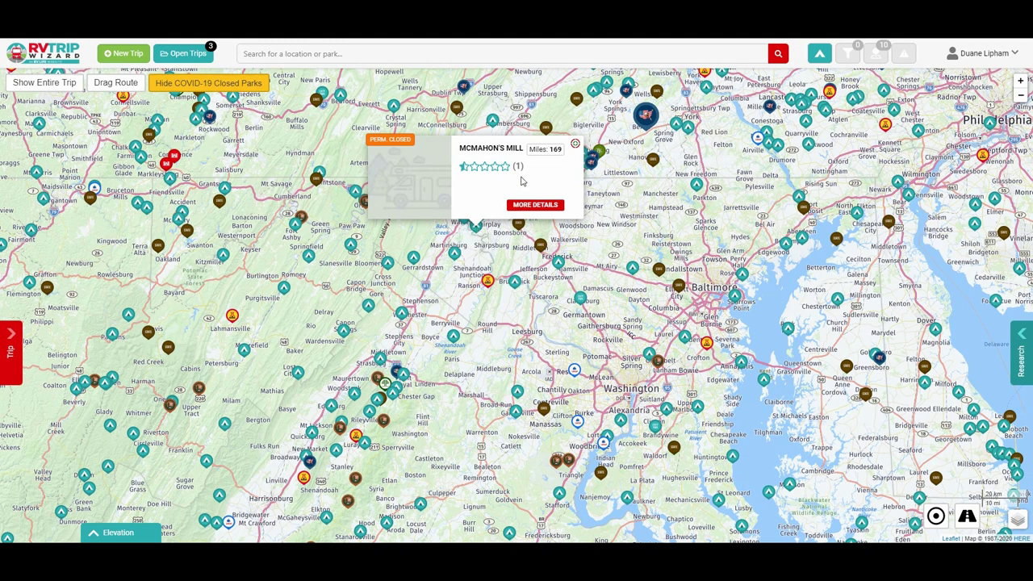
pyautogui.click(482, 244)
pyautogui.click(463, 216)
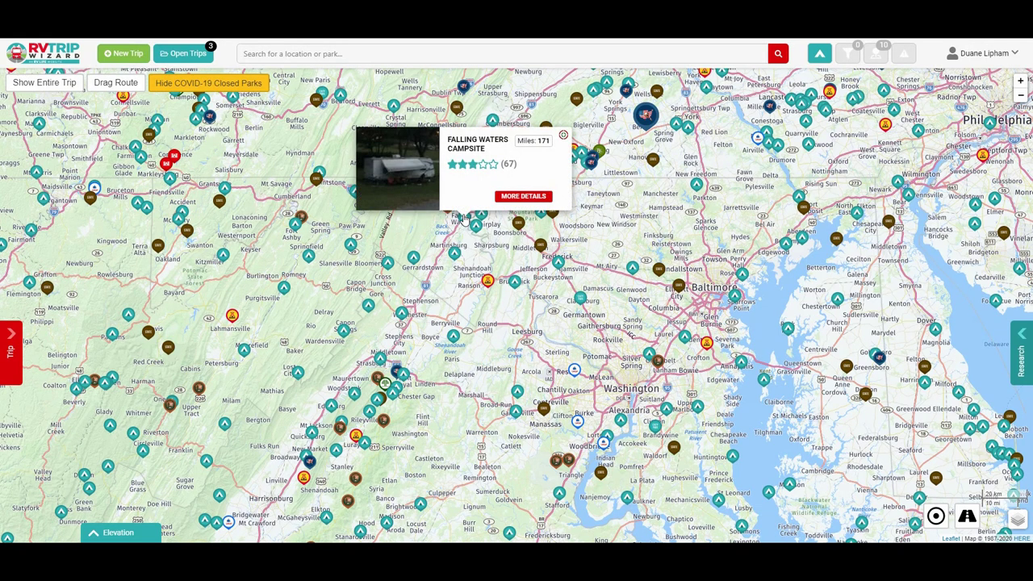
pyautogui.click(523, 196)
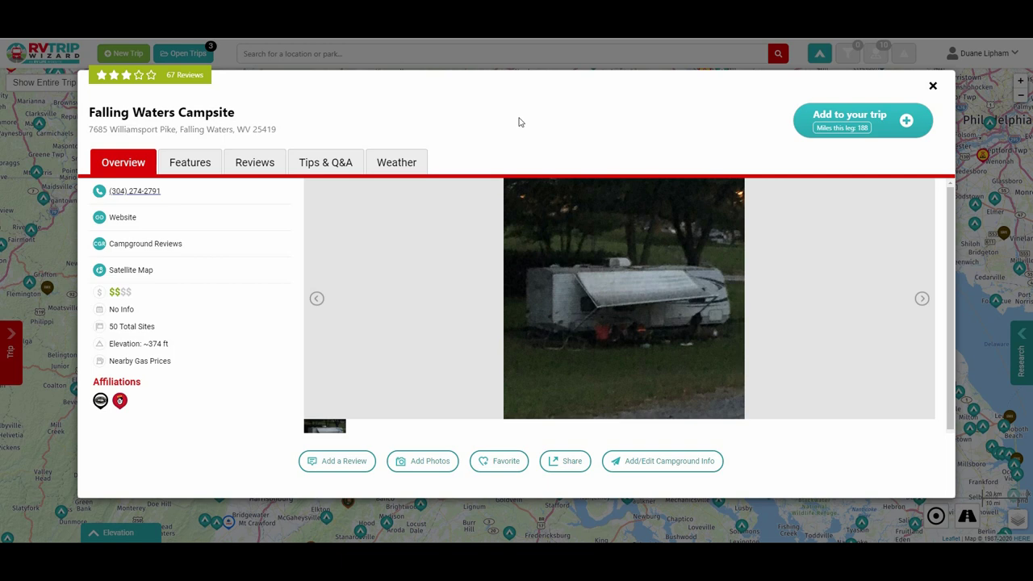
# Step: Review the features, reviews, tips and Q&A, and weather for Falling Waters Campsite, ending back at its overview
pyautogui.click(195, 165)
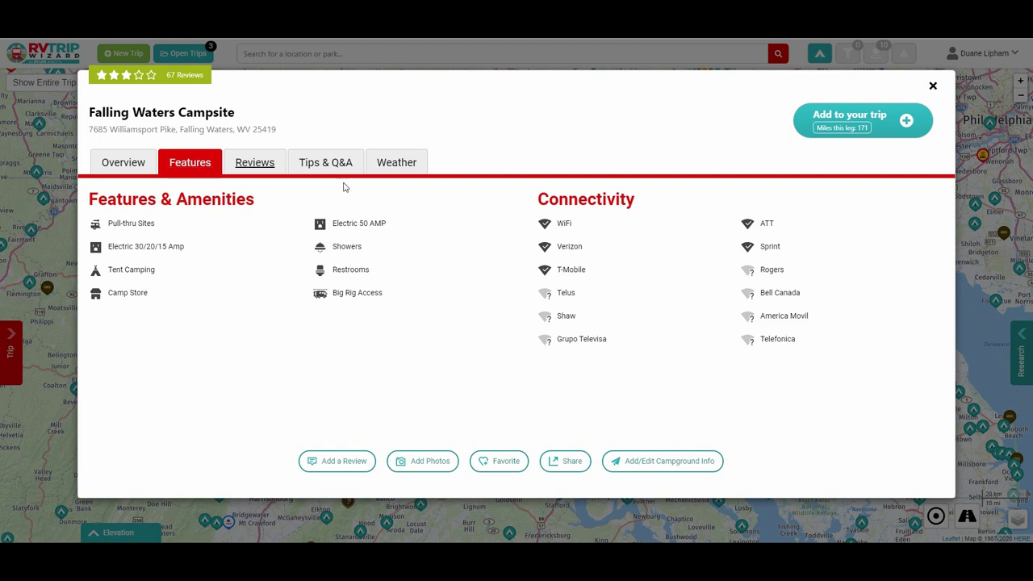
pyautogui.click(255, 164)
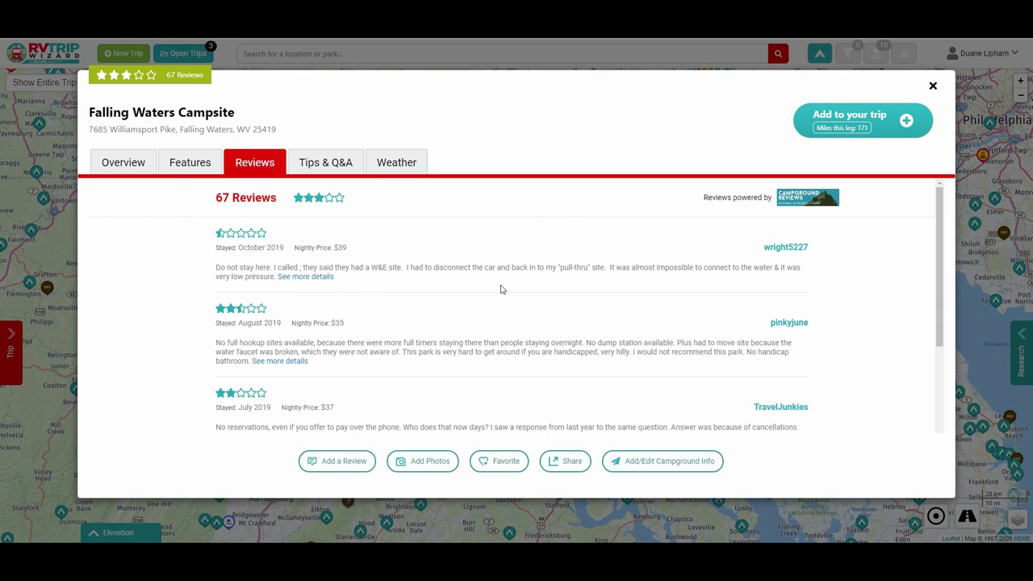
pyautogui.click(332, 162)
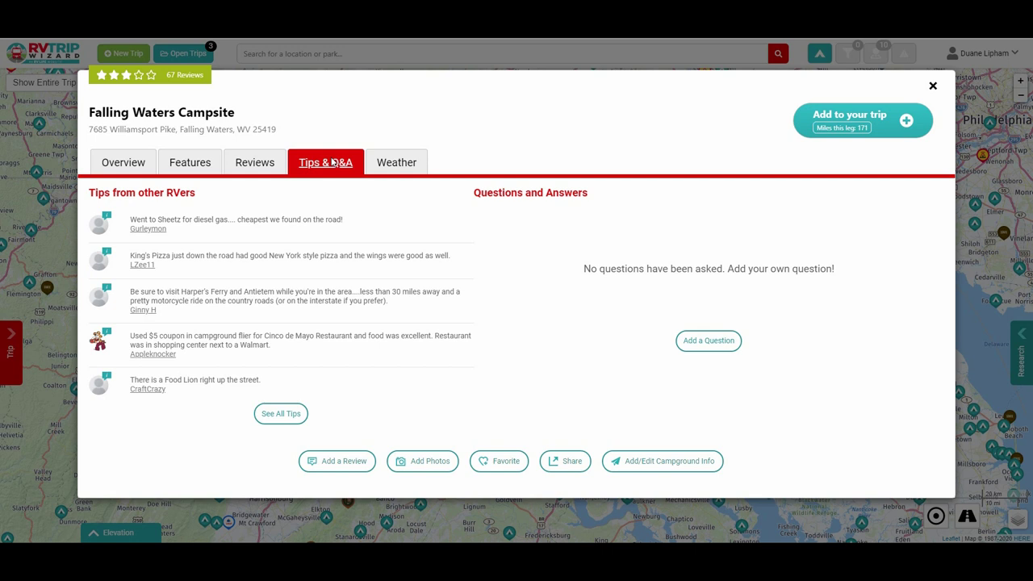
pyautogui.click(400, 164)
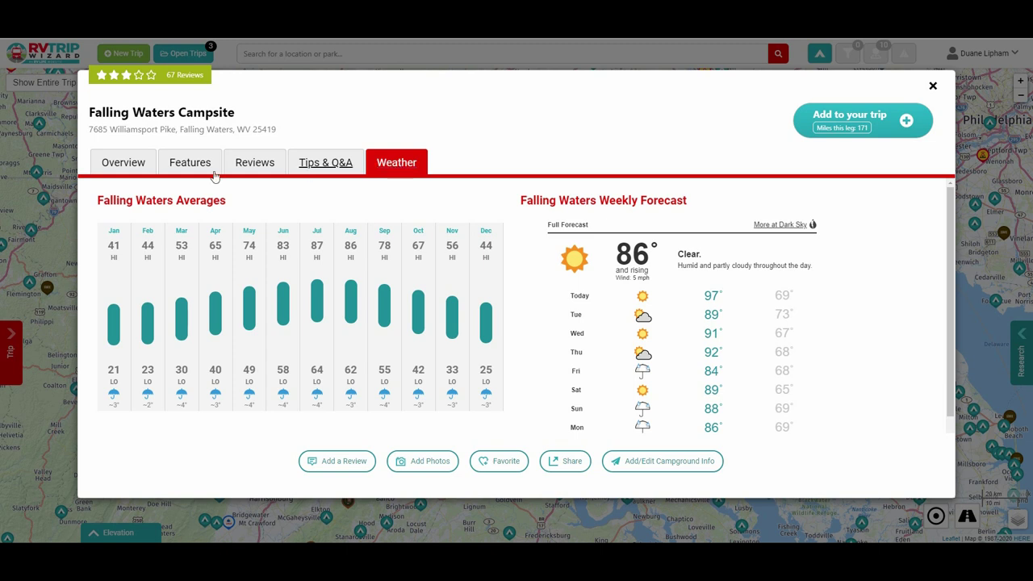
pyautogui.click(137, 167)
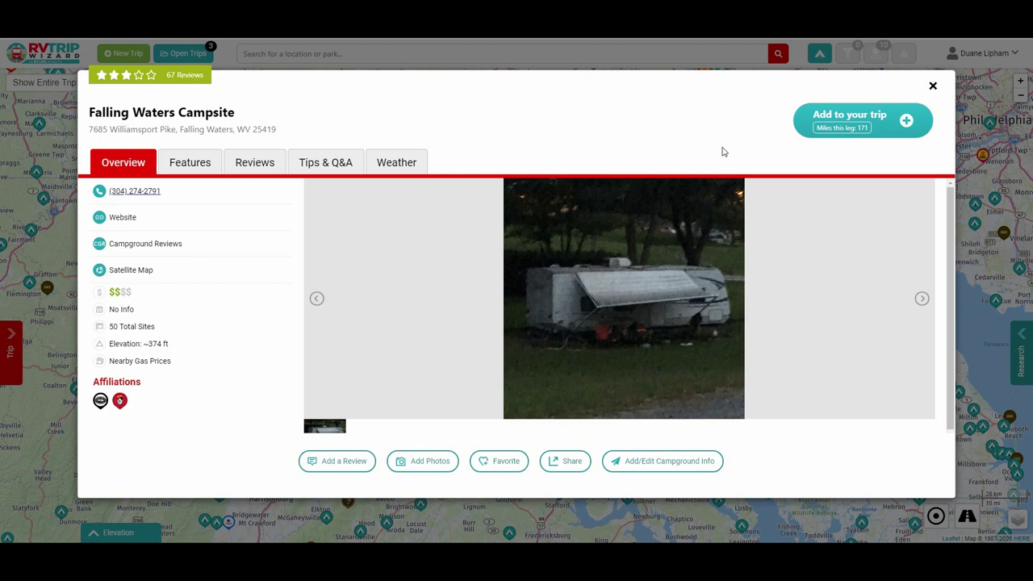
# Step: Add Falling Waters Campsite to the trip after the last stop, with 1 night and a camping total of $40
pyautogui.click(905, 122)
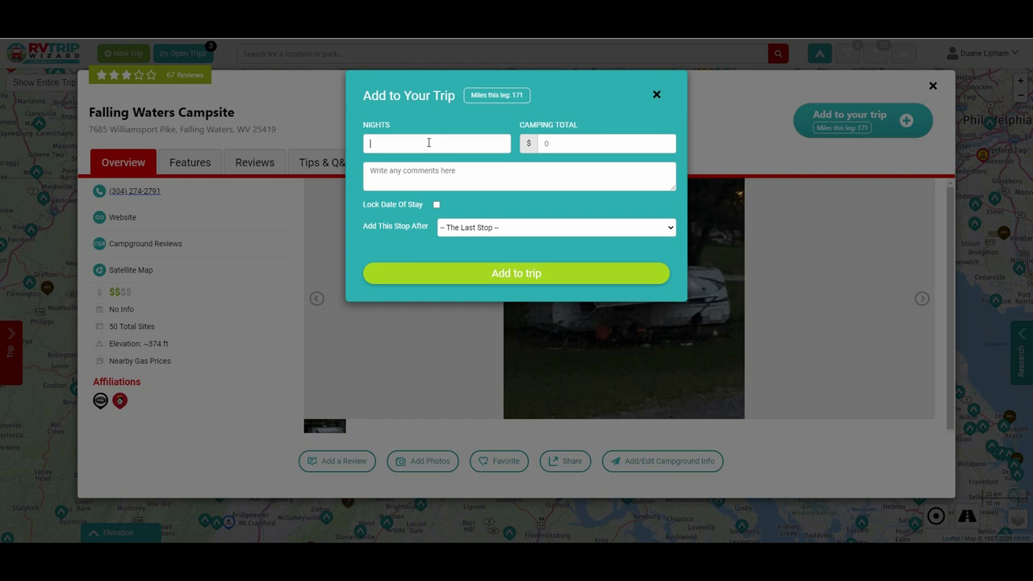
pyautogui.write('1')
pyautogui.click(556, 142)
pyautogui.write('40')
pyautogui.click(562, 229)
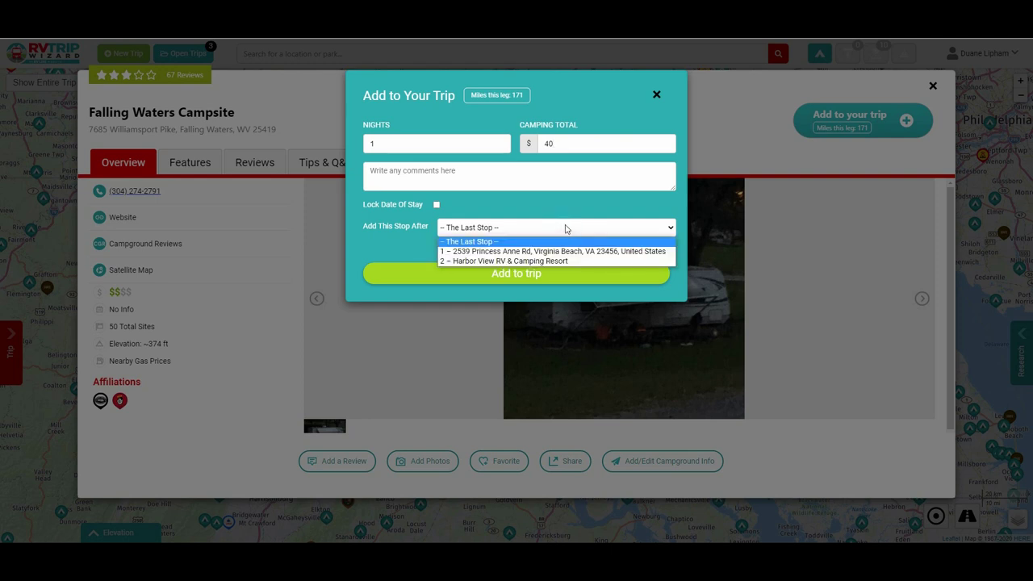
pyautogui.click(565, 229)
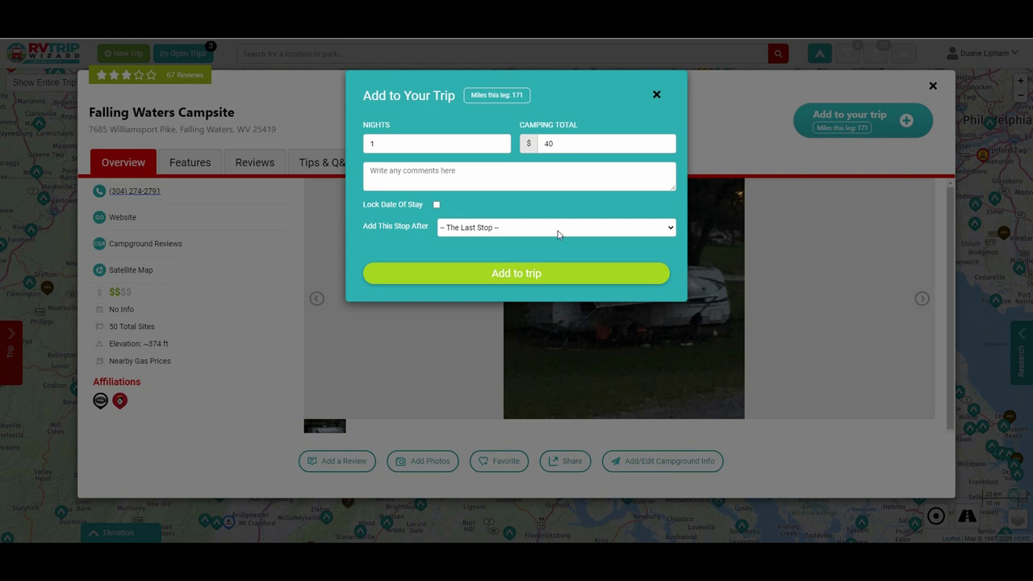
pyautogui.click(516, 274)
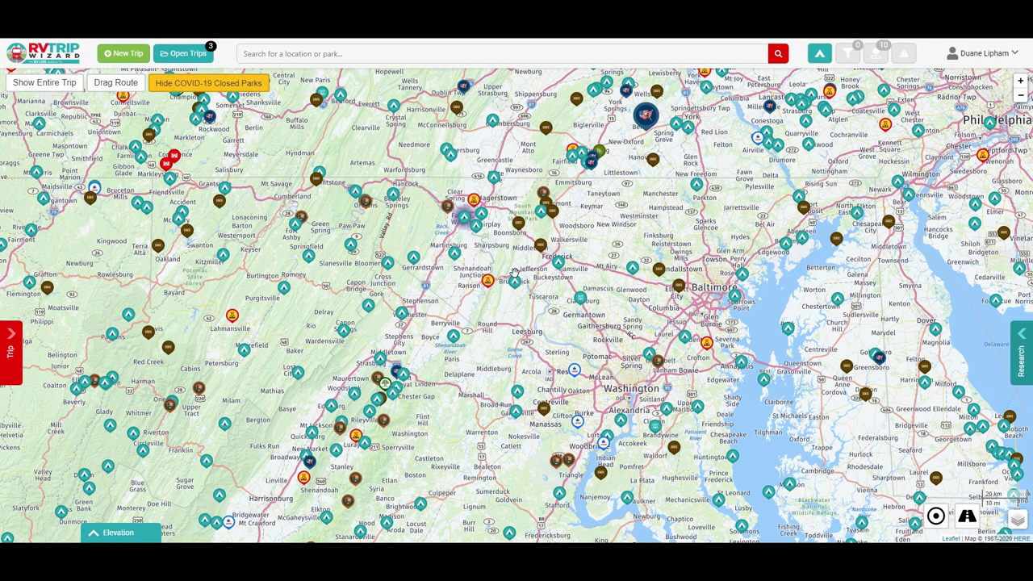
# Step: Delete the Falling Waters Campsite stop from the trip's stop list
pyautogui.click(11, 352)
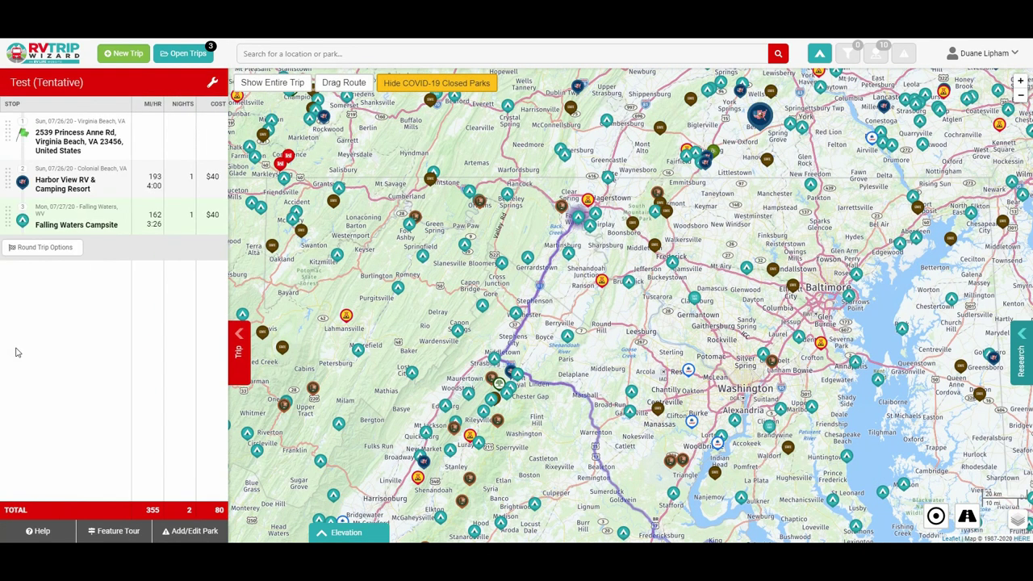
pyautogui.moveTo(71, 216)
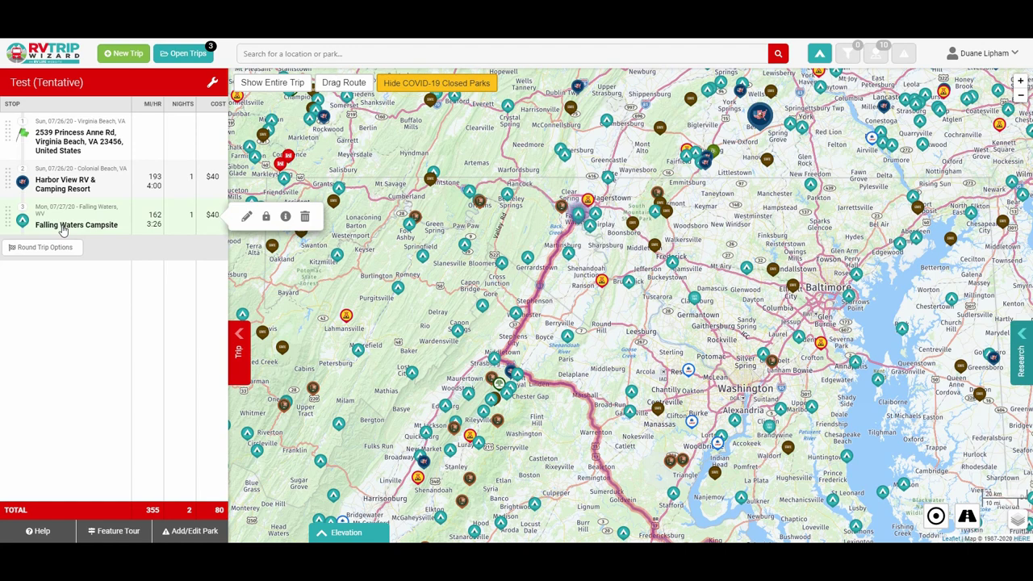
pyautogui.click(308, 218)
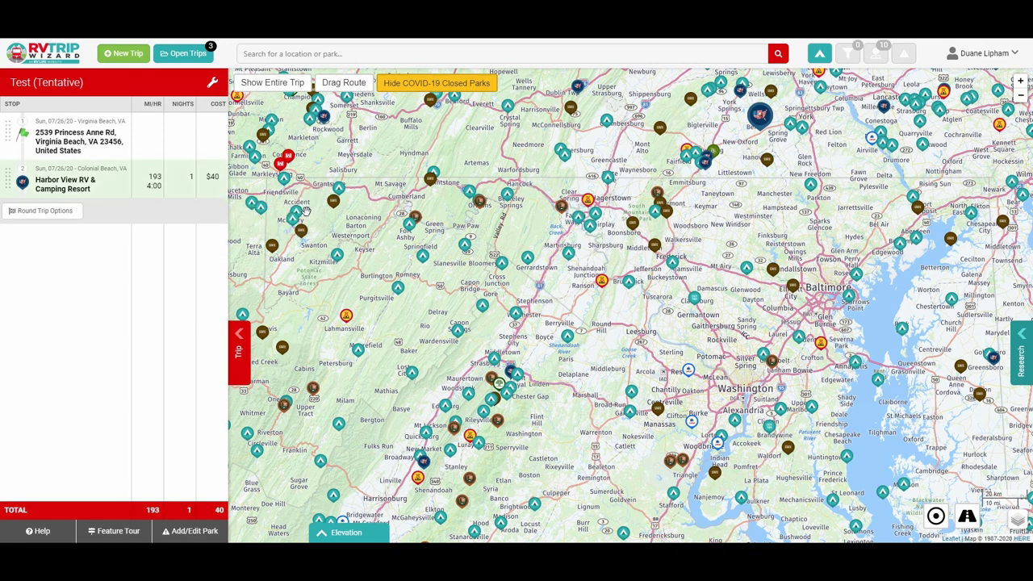
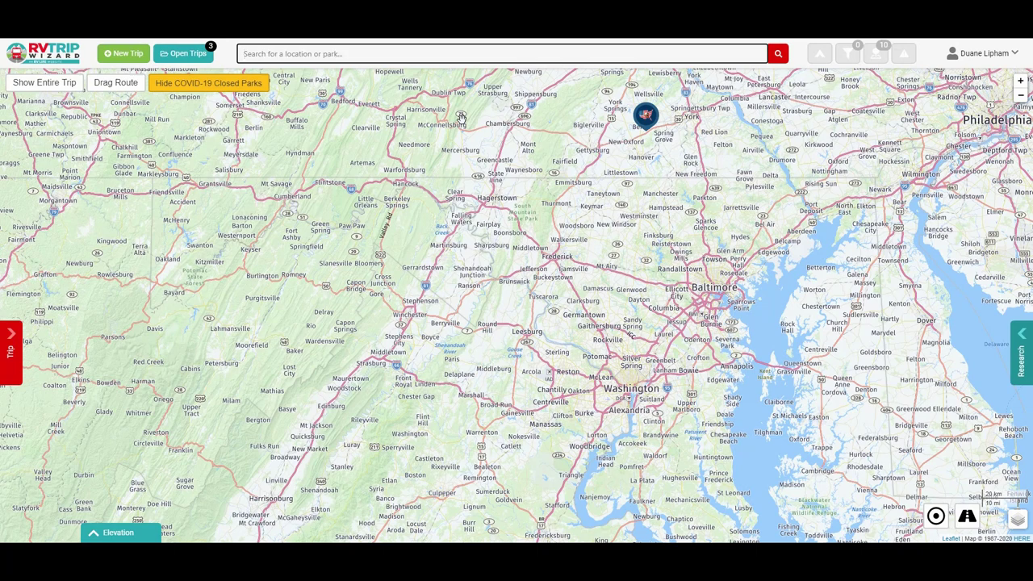
# Step: Search for Gettysburg Farm RV Campground in Dover, Pennsylvania, and open its full details from the map
pyautogui.write('Gettysbu')
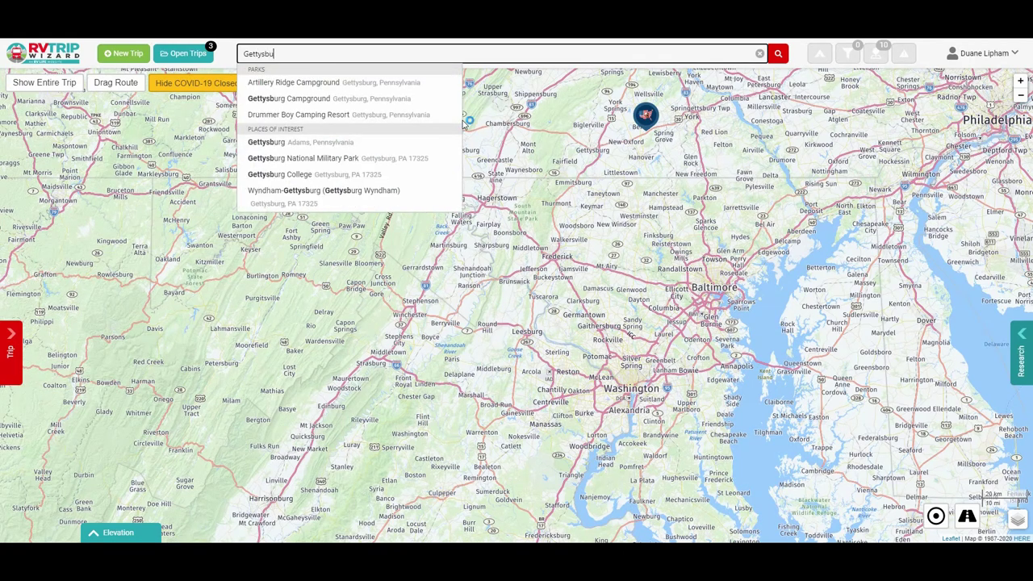
pyautogui.write('rg Farm')
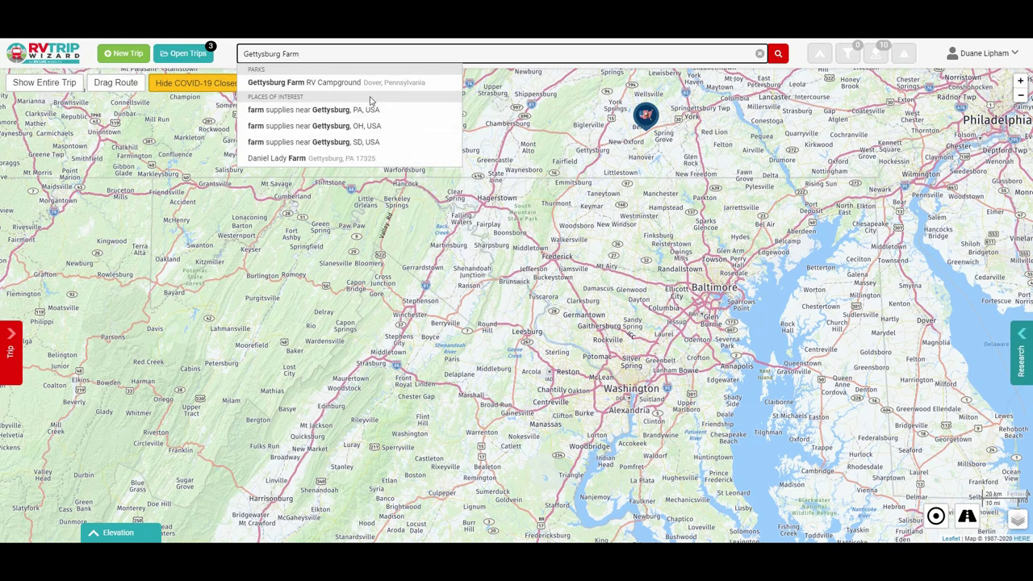
pyautogui.click(290, 84)
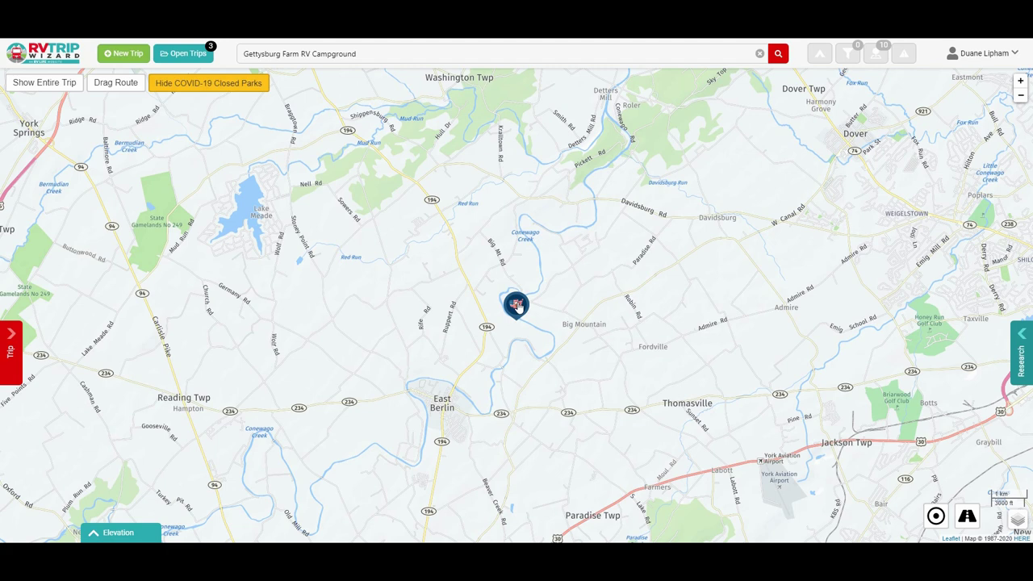
pyautogui.click(517, 306)
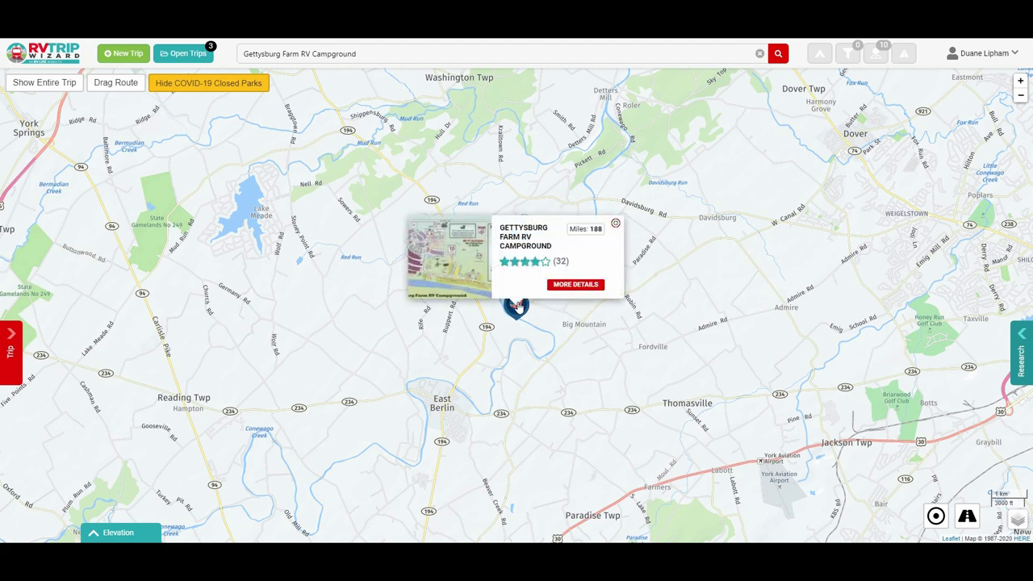
pyautogui.click(576, 285)
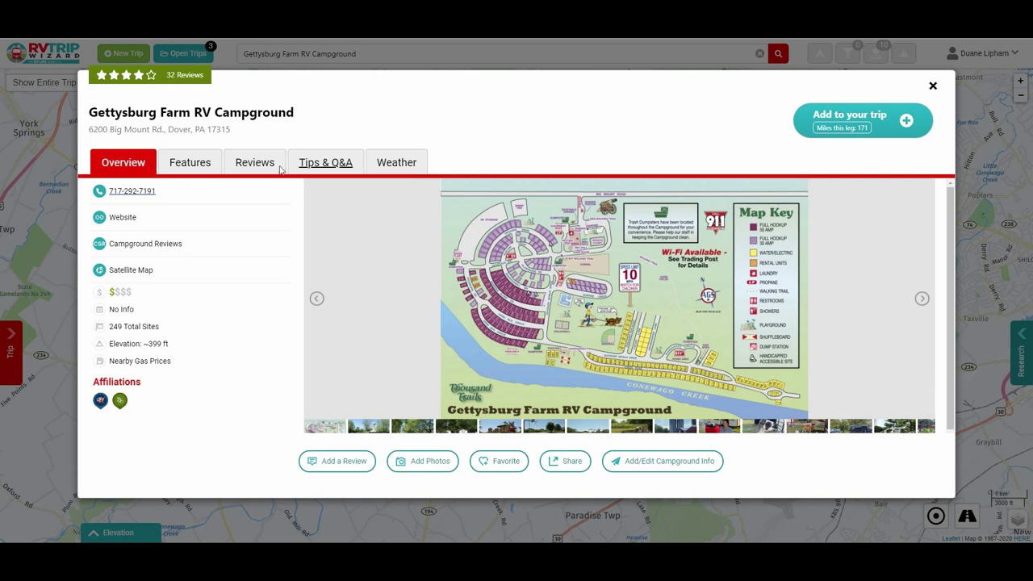
# Step: Review the features, reviews, tips and Q&A, and weather for Gettysburg Farm RV Campground
pyautogui.click(190, 162)
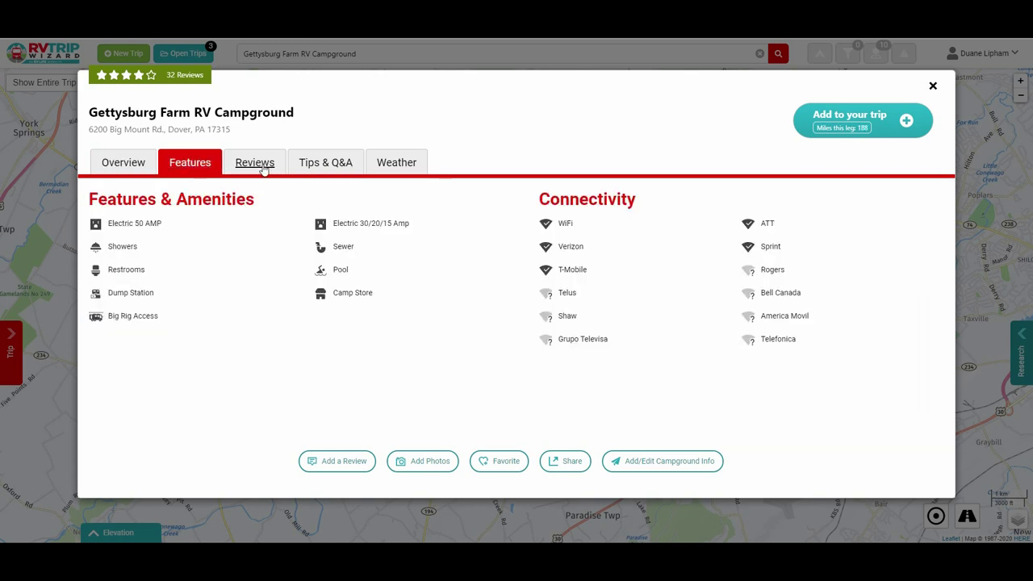
pyautogui.click(260, 164)
pyautogui.click(318, 165)
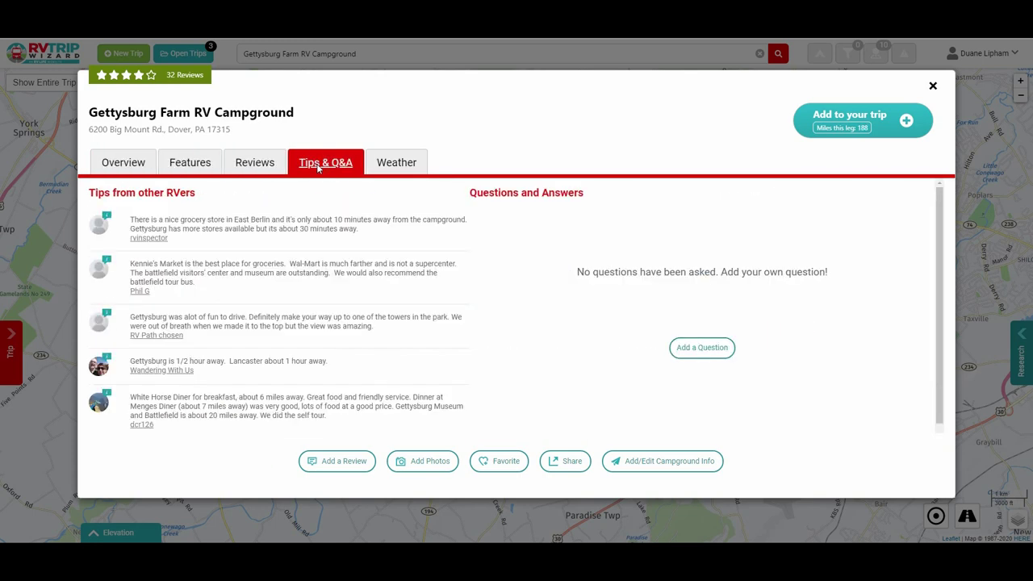
pyautogui.click(406, 161)
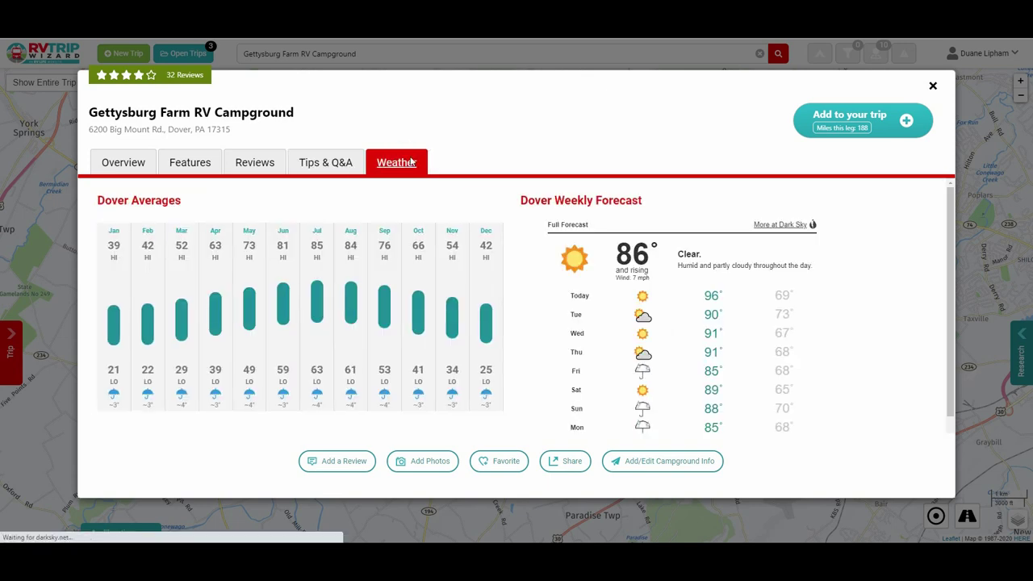
# Step: Add Gettysburg Farm RV Campground to the trip after the last stop, with 0 nights and a camping total of $40
pyautogui.click(908, 121)
pyautogui.click(413, 142)
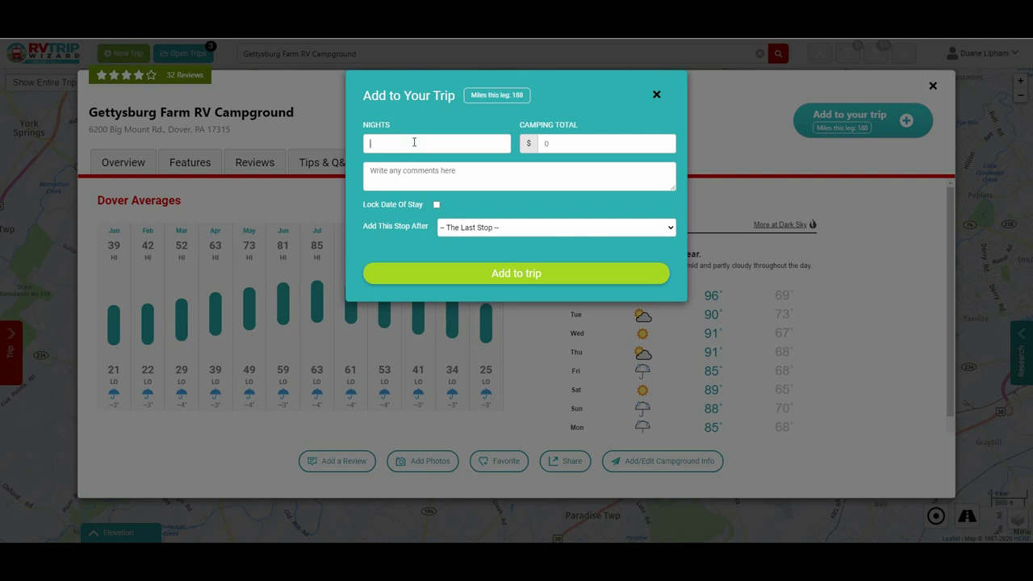
pyautogui.write('1')
pyautogui.press('BackSpace')
pyautogui.write('0')
pyautogui.click(569, 142)
pyautogui.press('BackSpace')
pyautogui.write('40')
pyautogui.click(516, 273)
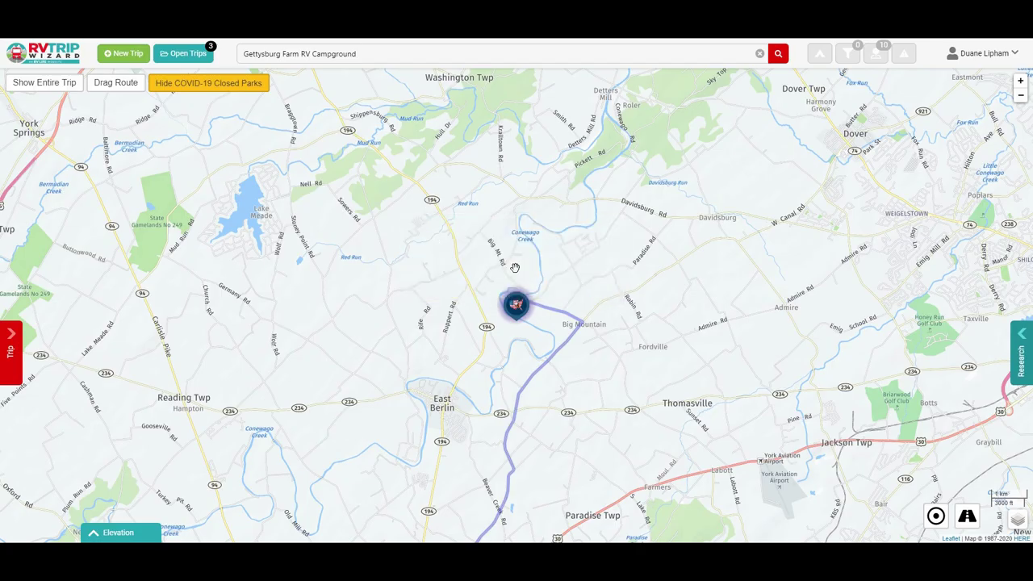
# Step: Show the trip's stop list and examine the route from Gettysburg Farm RV Campground south past Harbor View on the map
pyautogui.click(7, 357)
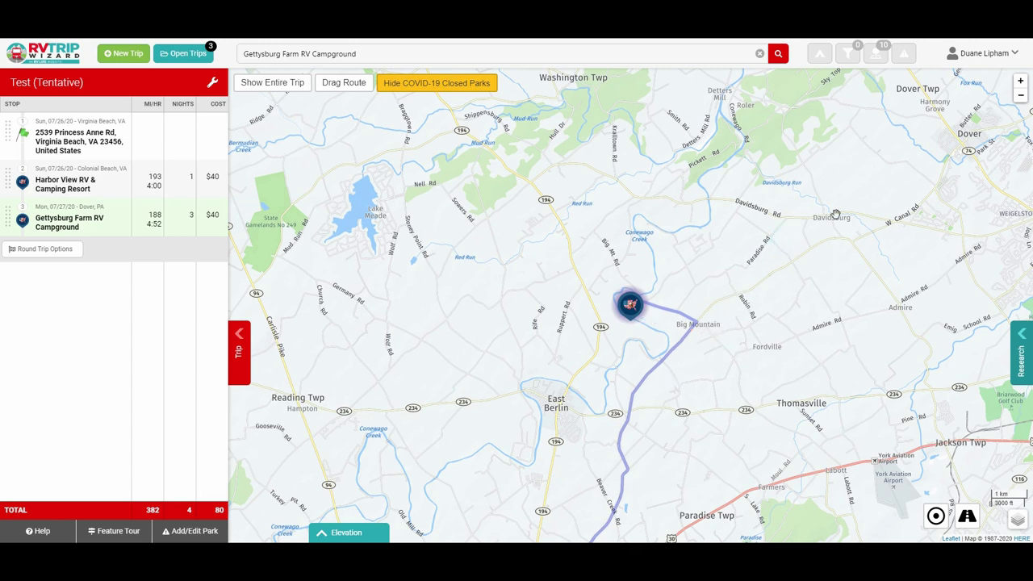
pyautogui.click(1020, 96)
pyautogui.click(1021, 97)
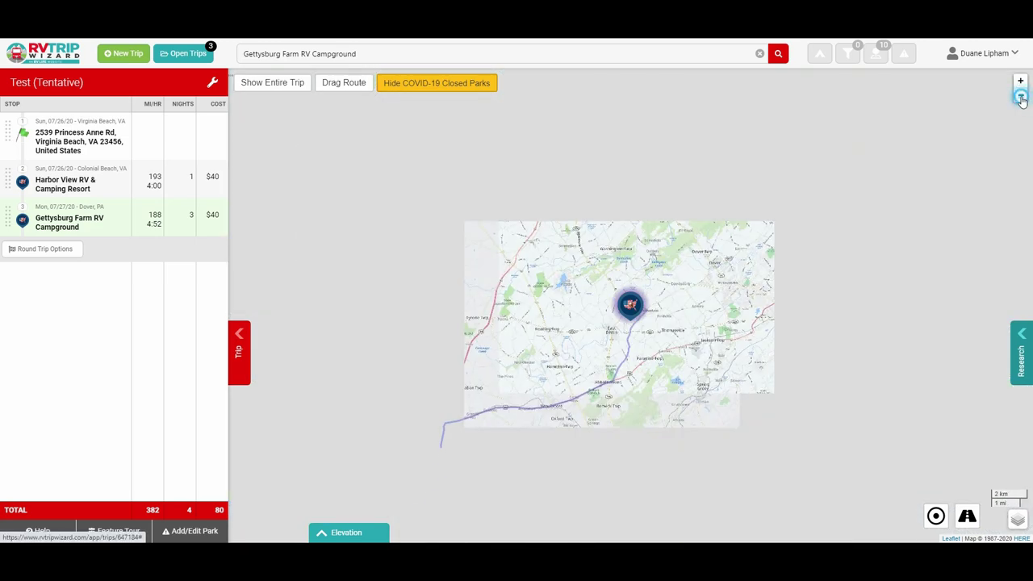
pyautogui.click(1021, 97)
pyautogui.click(1020, 97)
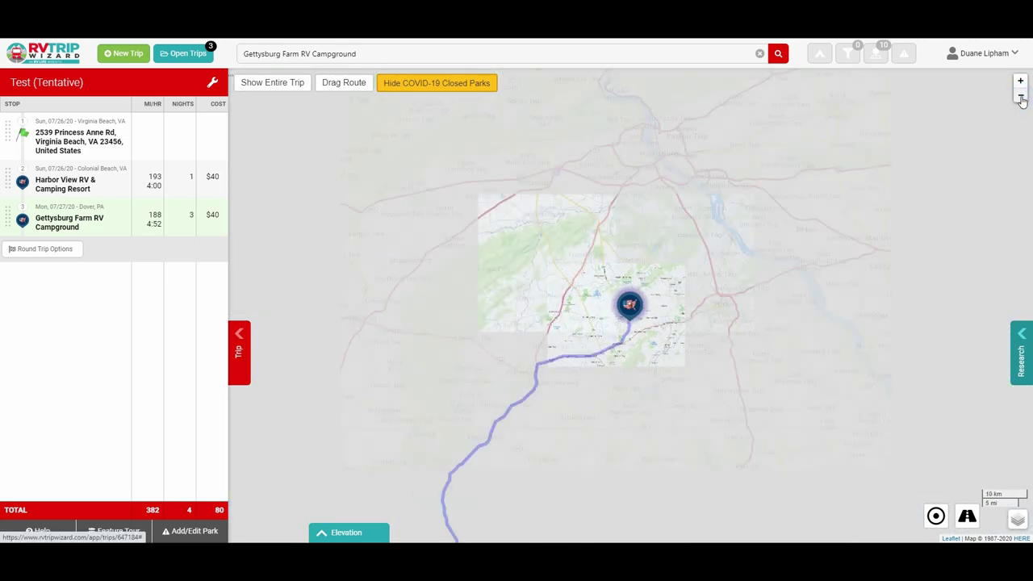
pyautogui.click(1020, 97)
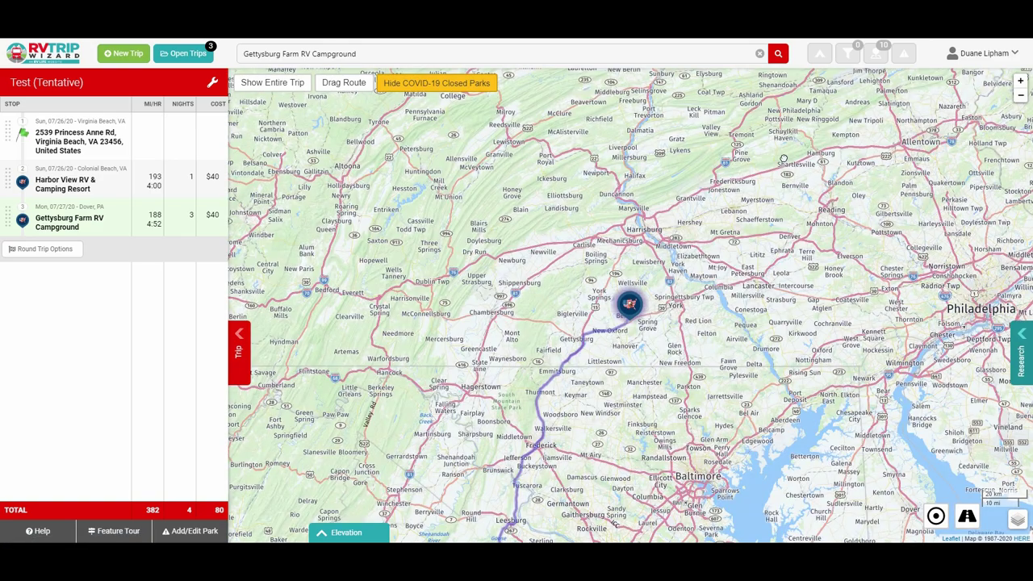
pyautogui.moveTo(783, 157); pyautogui.dragTo(778, 203)
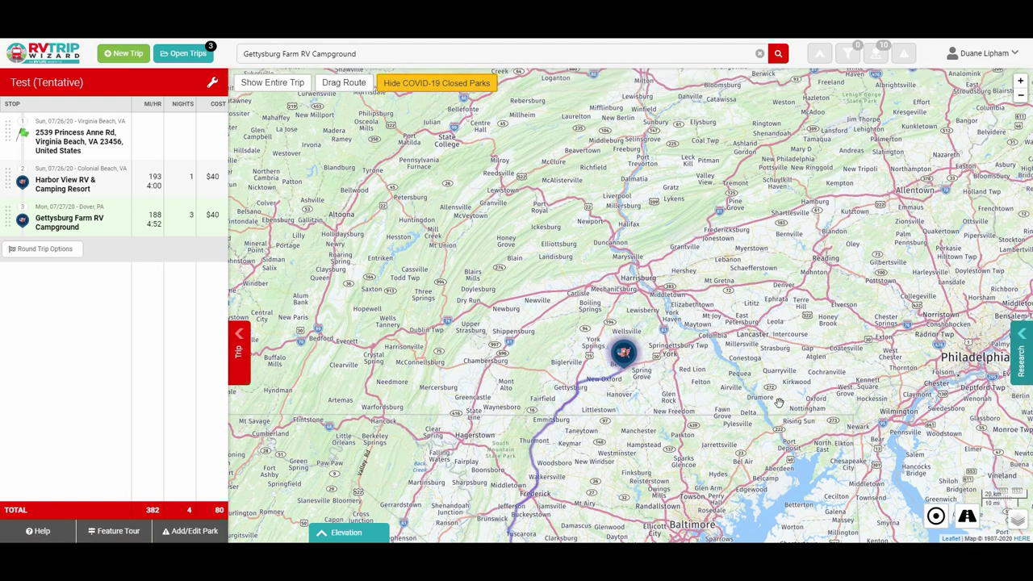
pyautogui.moveTo(779, 404); pyautogui.dragTo(757, 116)
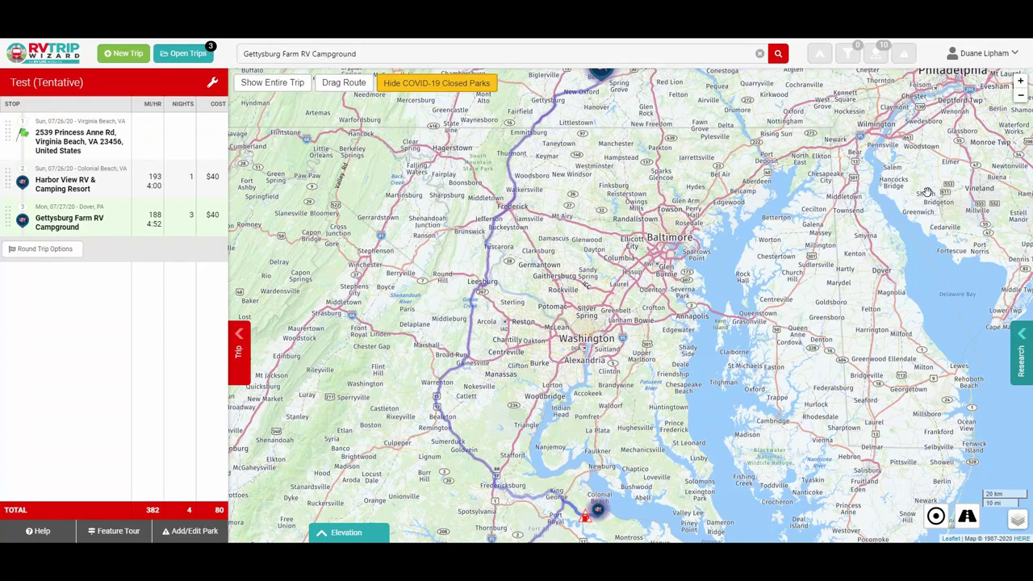
pyautogui.click(1020, 96)
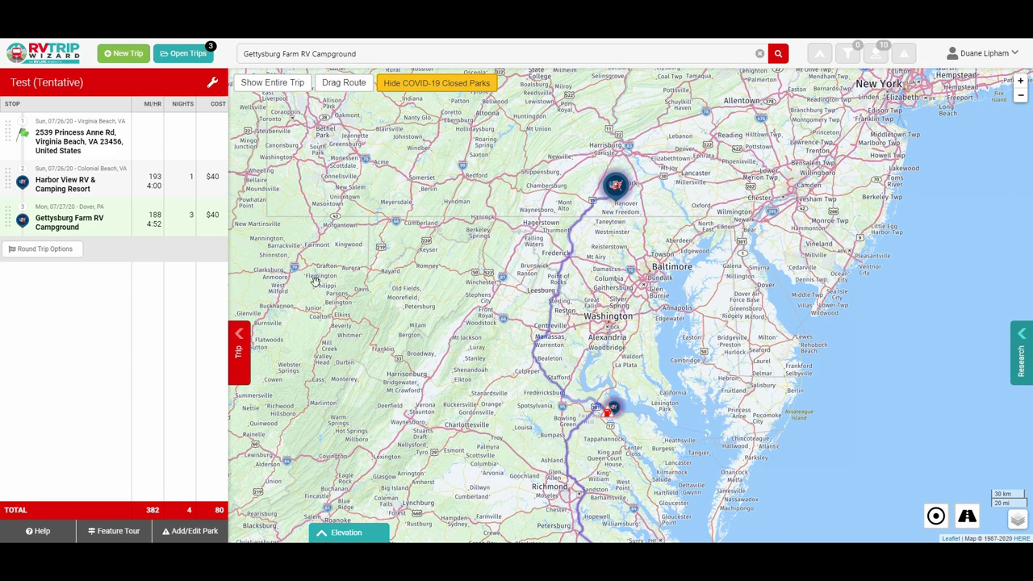
# Step: Open the trip settings for Test and review the general trip information and the RV dimensions and fuel information
pyautogui.click(213, 83)
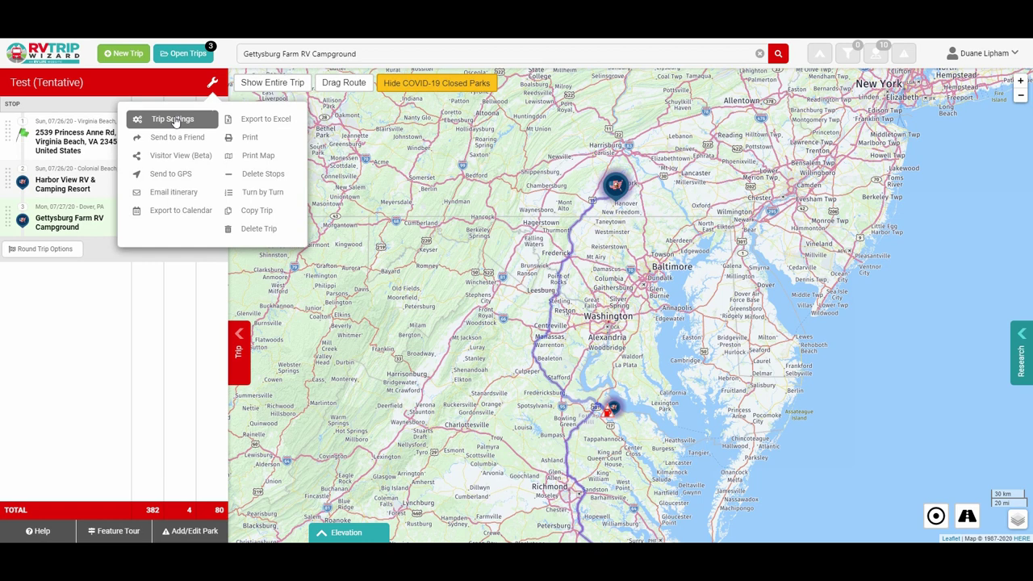
pyautogui.click(174, 120)
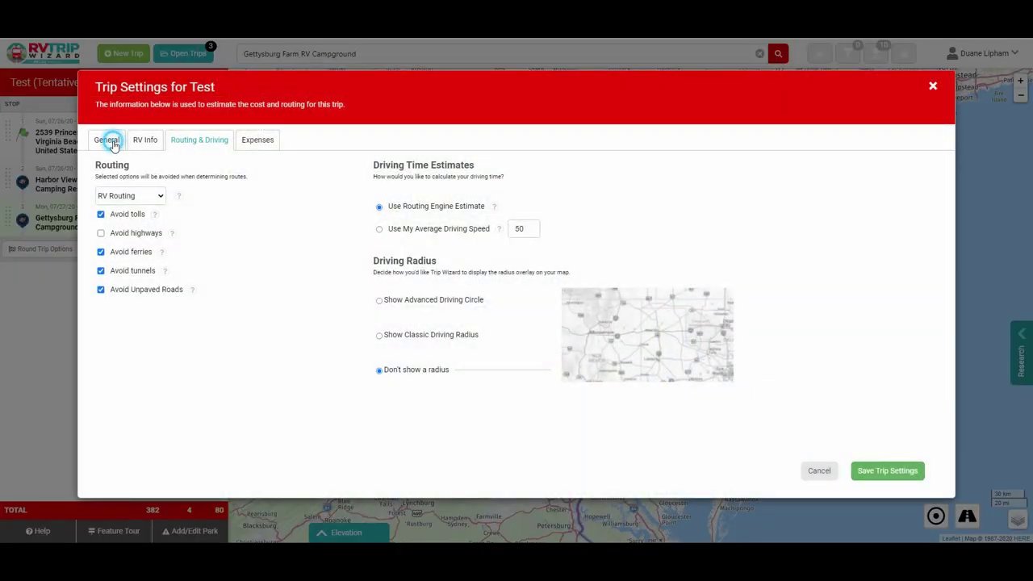
pyautogui.click(112, 142)
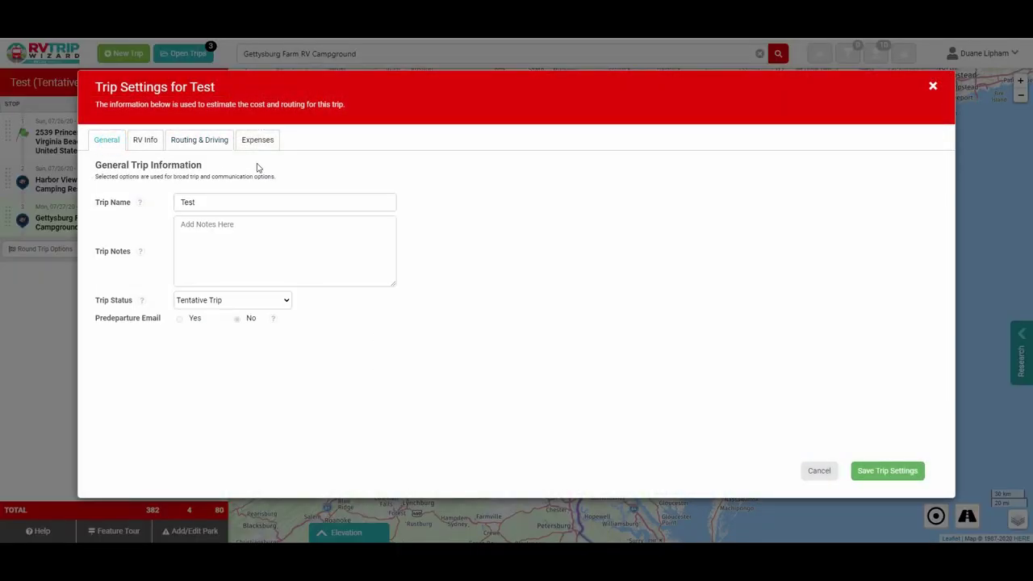
pyautogui.click(141, 143)
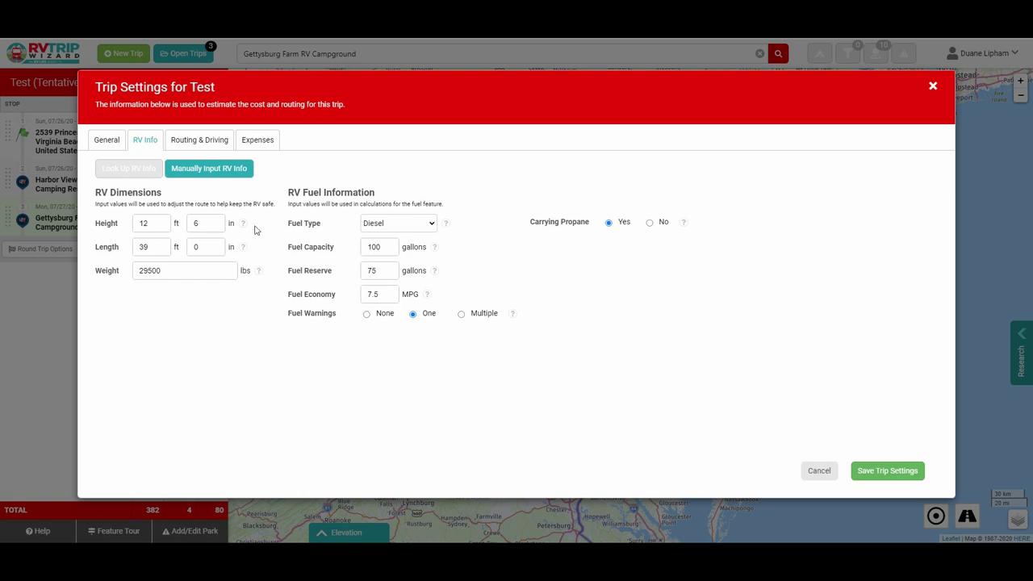
# Step: Try the classic driving radius in the routing and driving settings, and switch back to not showing a radius
pyautogui.click(193, 142)
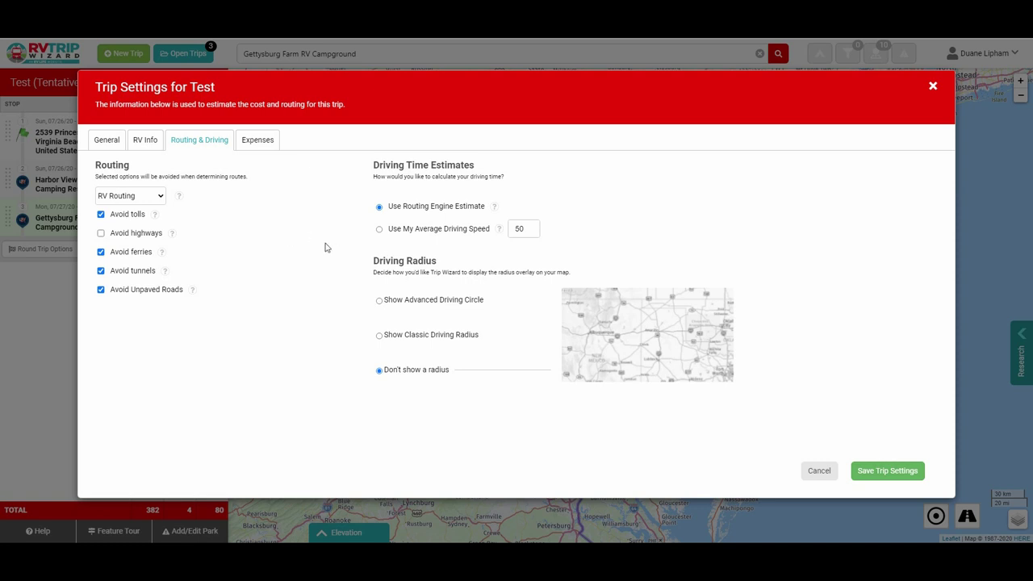
pyautogui.click(380, 336)
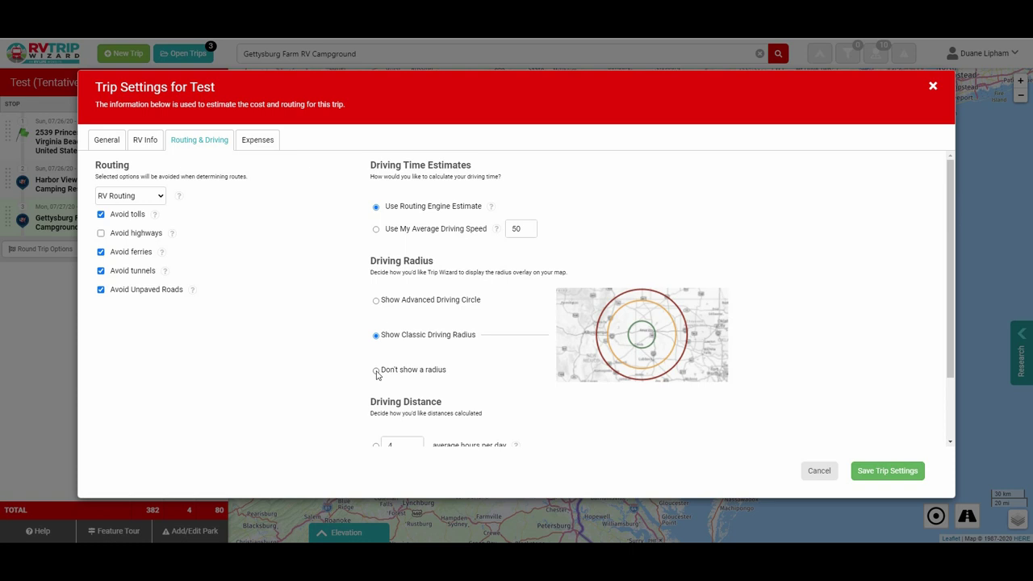
pyautogui.click(376, 372)
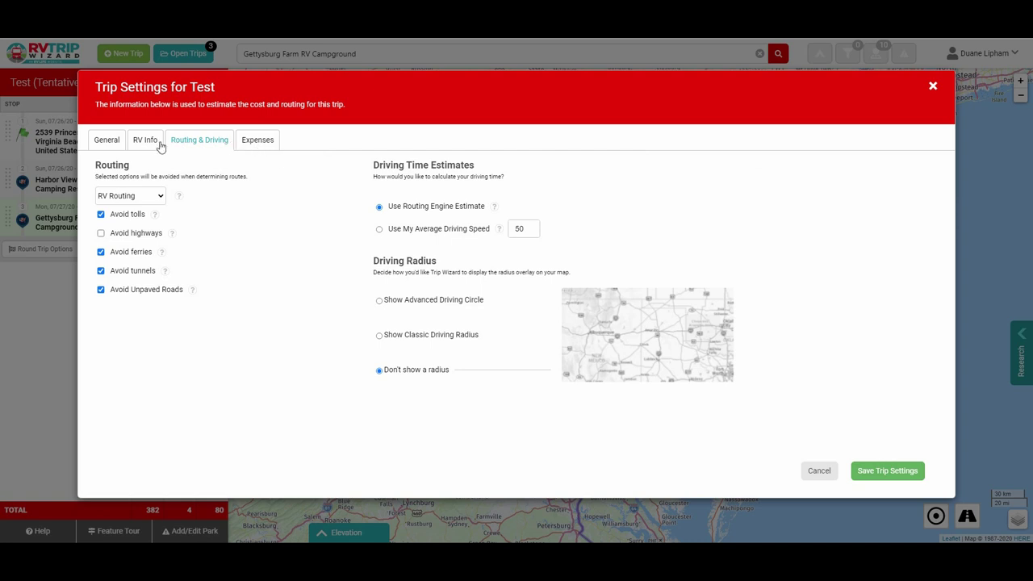
# Step: Review the expense estimates and the RV information, and save the trip settings
pyautogui.click(252, 144)
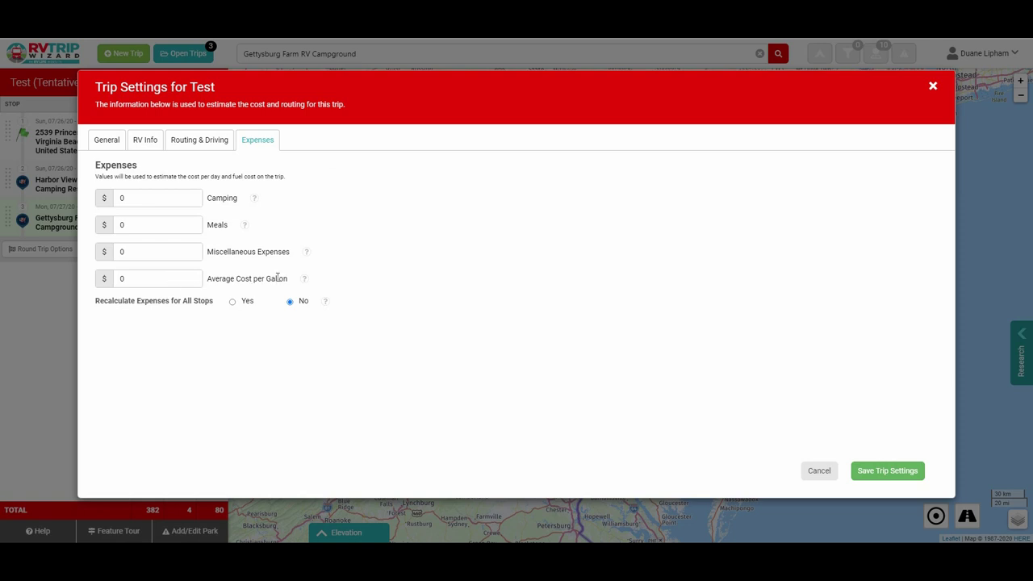
pyautogui.moveTo(242, 225)
pyautogui.click(148, 141)
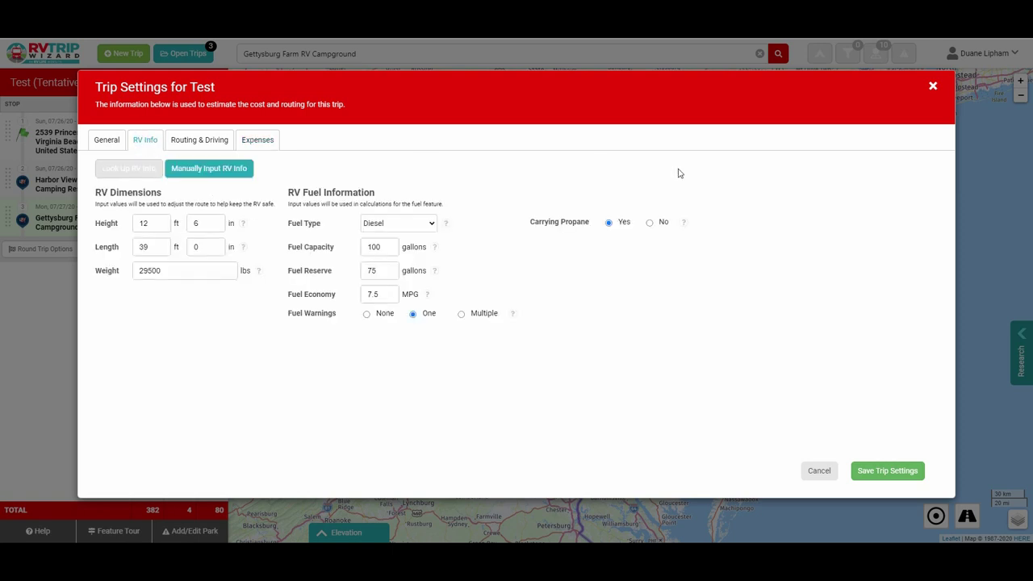
pyautogui.click(886, 472)
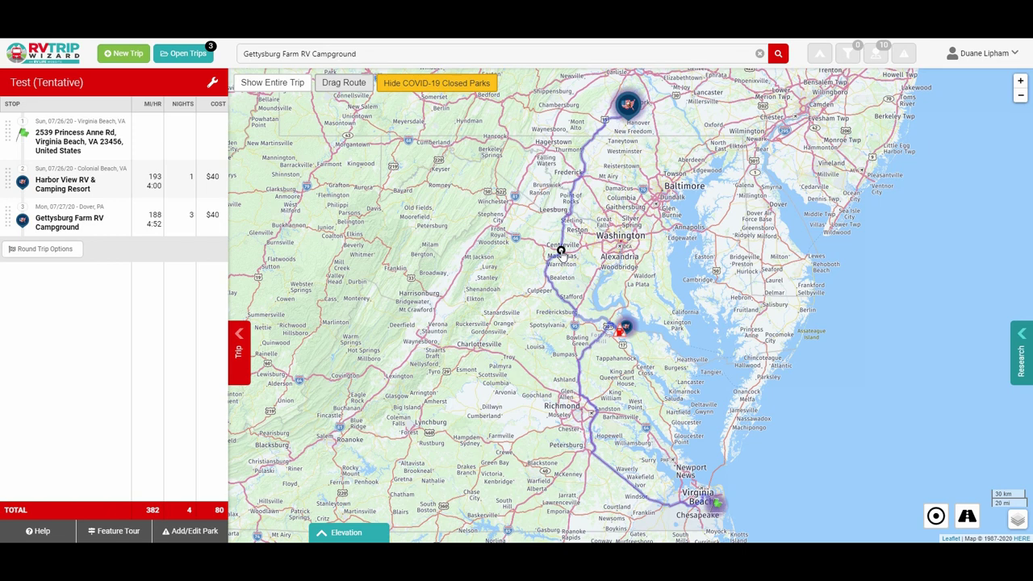
# Step: Try rerouting the leg to Gettysburg Farm RV Campground through a waypoint west of Manassas, and delete that waypoint
pyautogui.moveTo(560, 251); pyautogui.dragTo(498, 225)
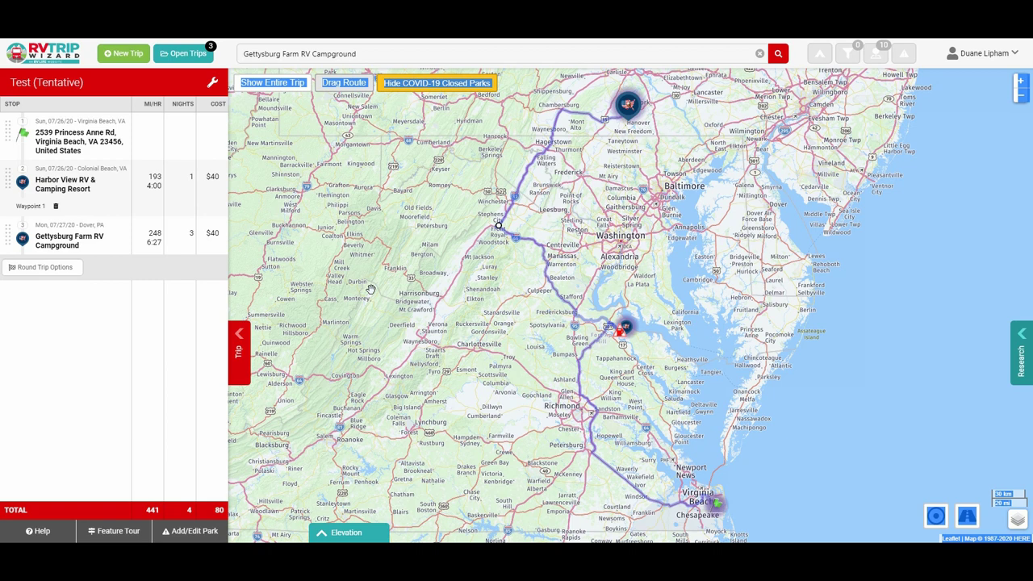
pyautogui.click(390, 250)
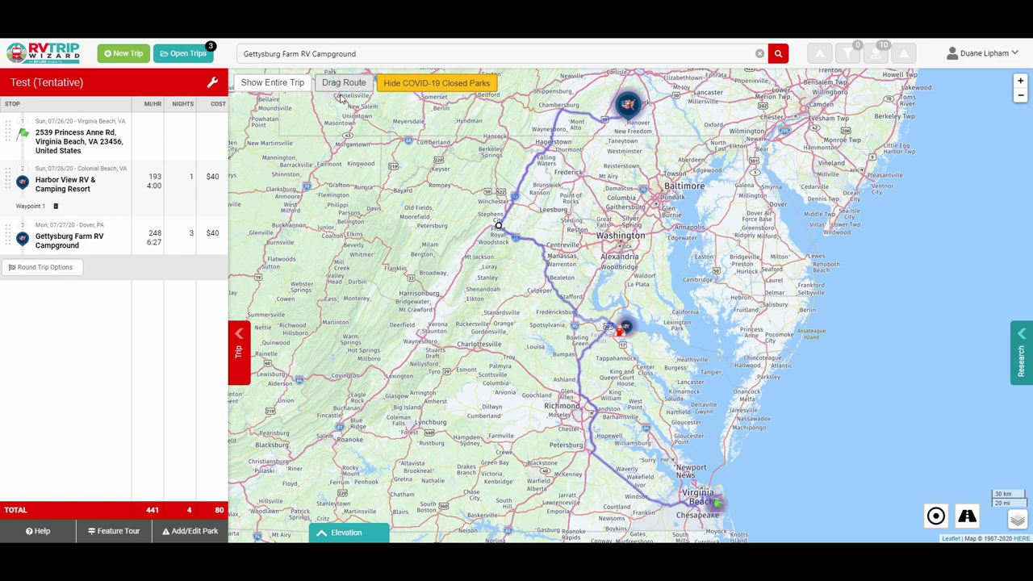
pyautogui.moveTo(126, 196)
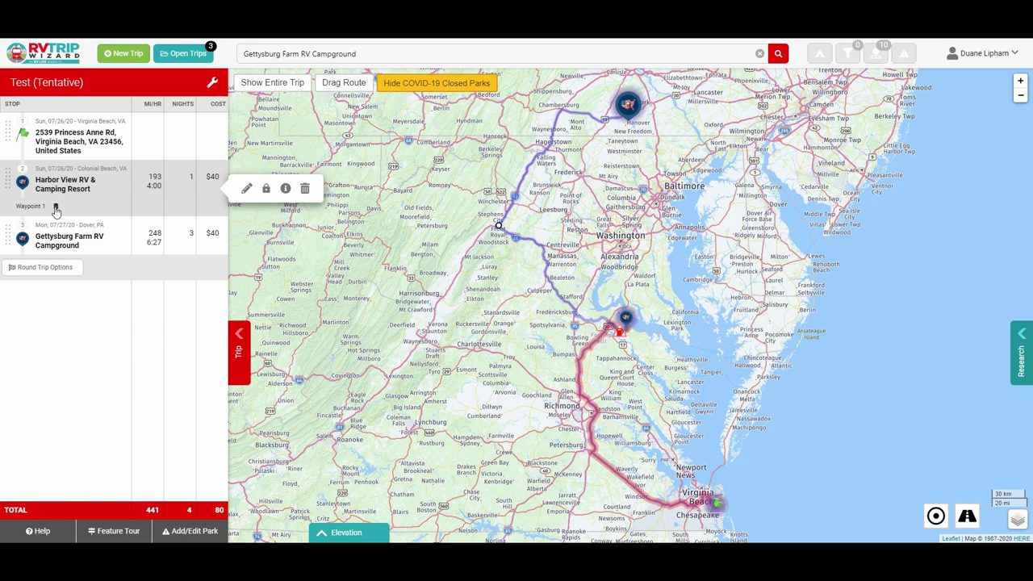
pyautogui.click(55, 209)
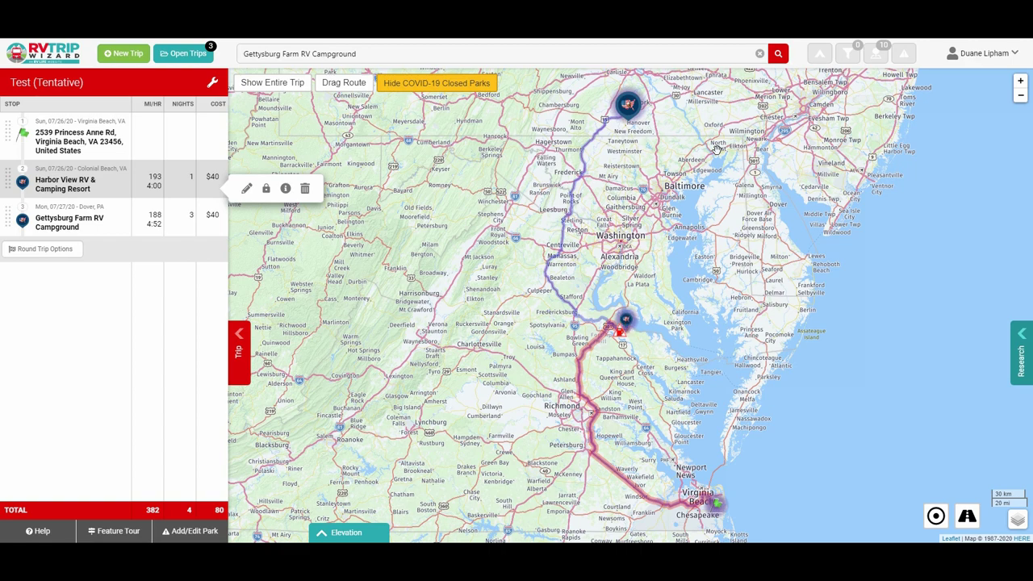
# Step: Display points of interest on a wider map around Gettysburg Farm RV Campground and look through the point-of-interest categories
pyautogui.moveTo(716, 149); pyautogui.dragTo(644, 339)
pyautogui.click(241, 349)
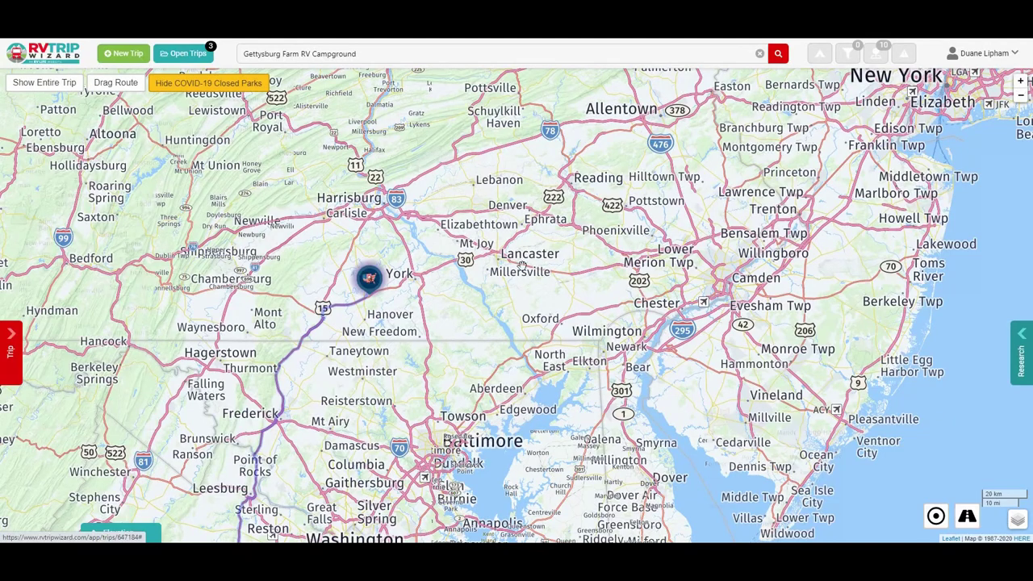
pyautogui.scroll(-1, 1002, 93)
pyautogui.moveTo(751, 300); pyautogui.dragTo(934, 310)
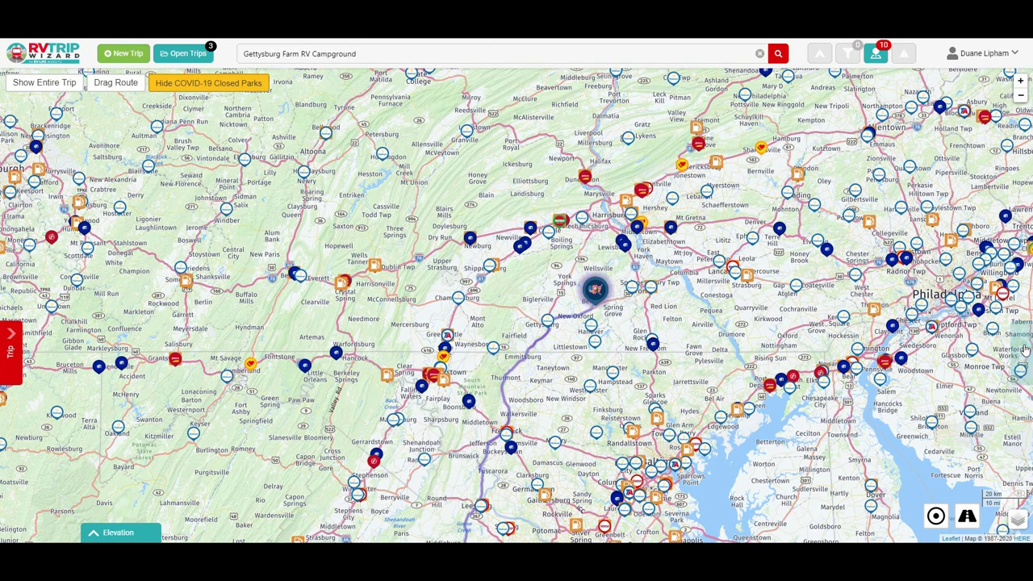
pyautogui.click(1023, 349)
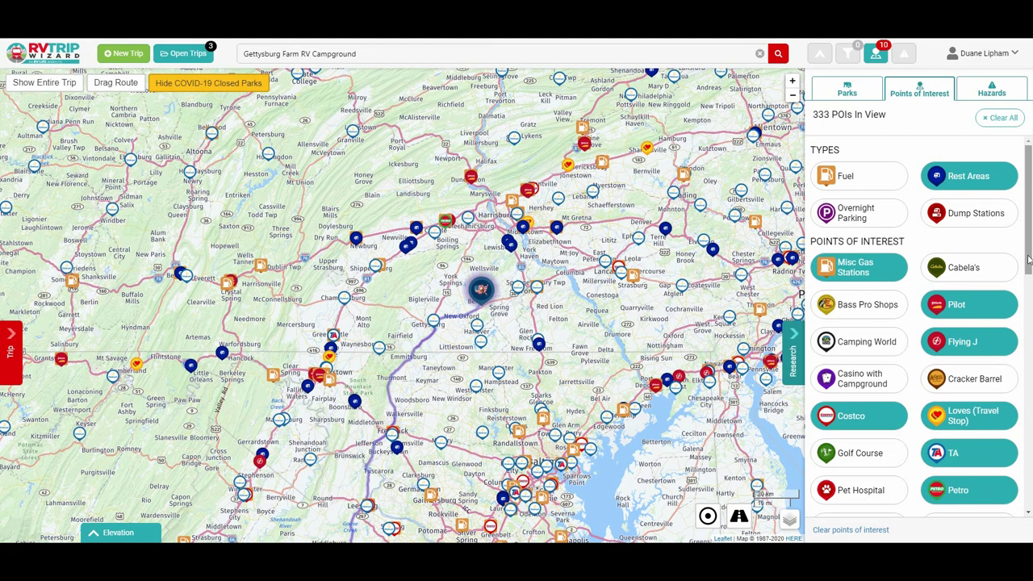
pyautogui.moveTo(1028, 258); pyautogui.dragTo(1028, 344)
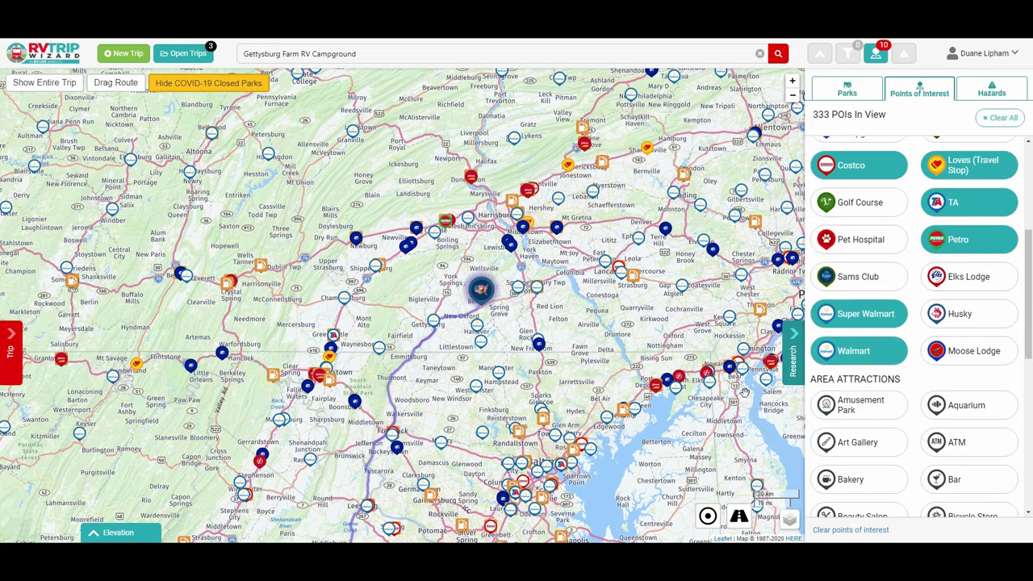
# Step: Turn the Super Walmart and Walmart points of interest off and on again, and close the research options
pyautogui.click(867, 315)
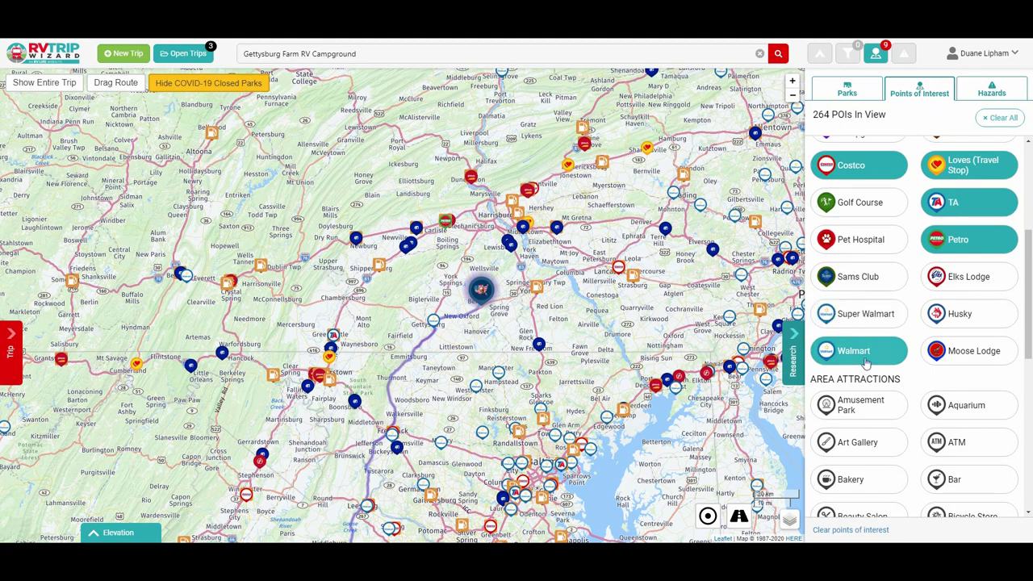
pyautogui.click(866, 352)
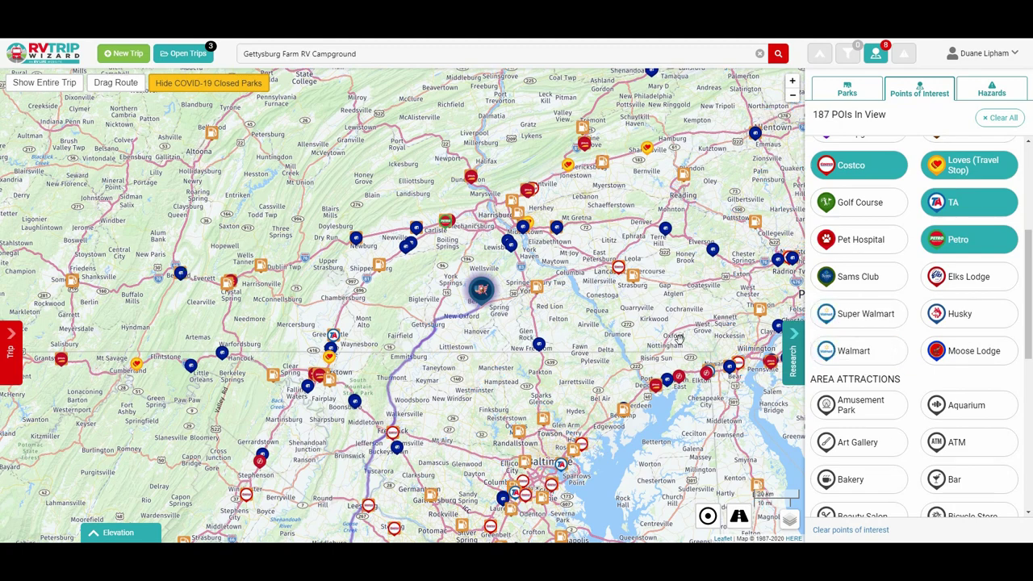
pyautogui.click(856, 348)
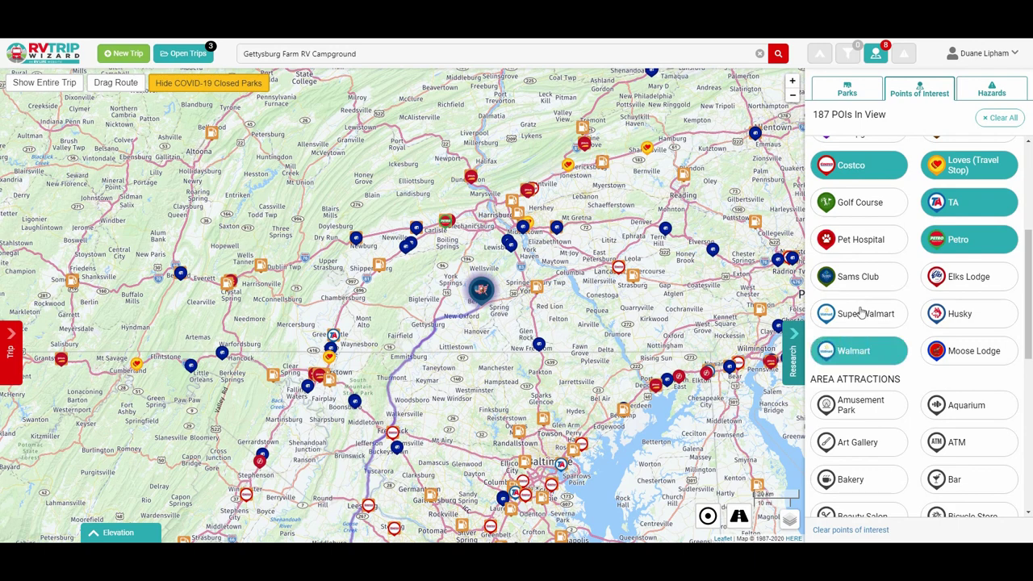
pyautogui.click(860, 311)
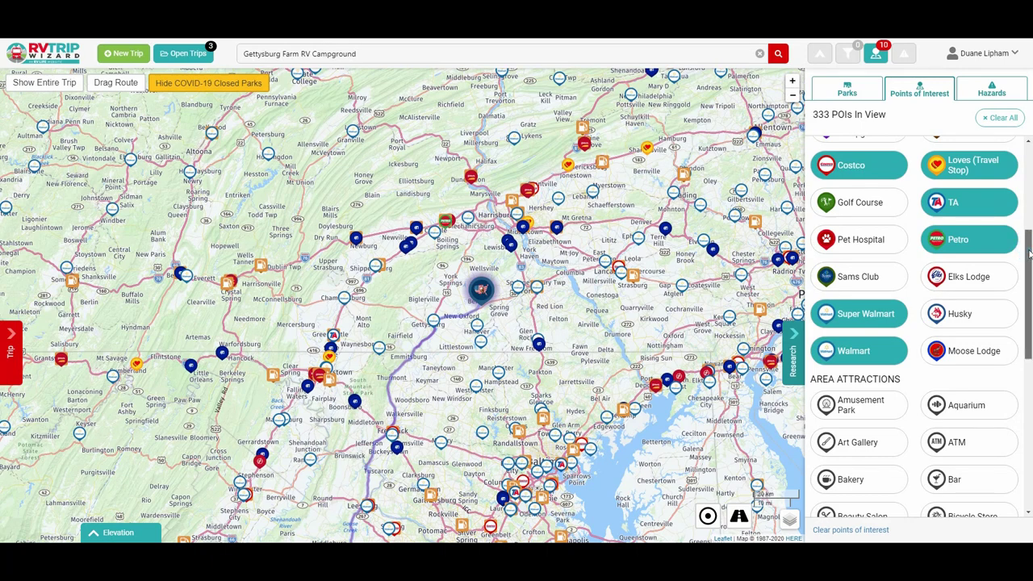
pyautogui.moveTo(1028, 254); pyautogui.dragTo(1030, 150)
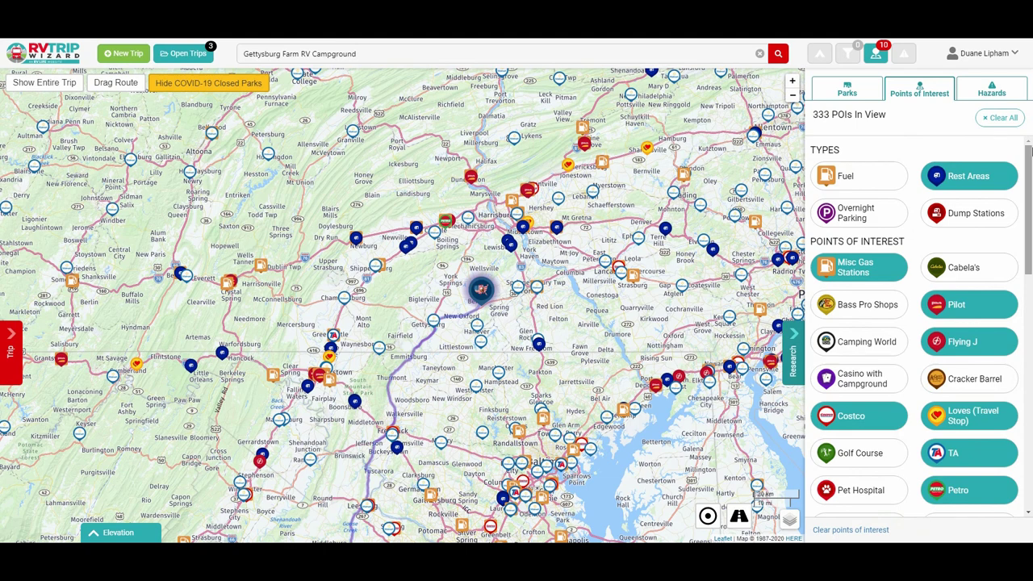
pyautogui.click(790, 353)
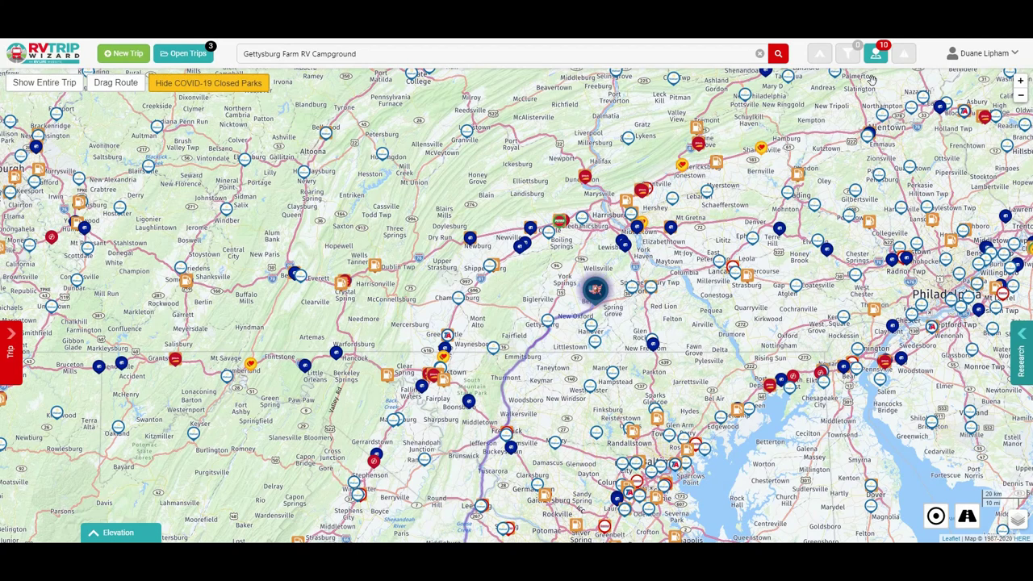
# Step: Hide the points of interest on the map and show the road hazards instead
pyautogui.click(879, 60)
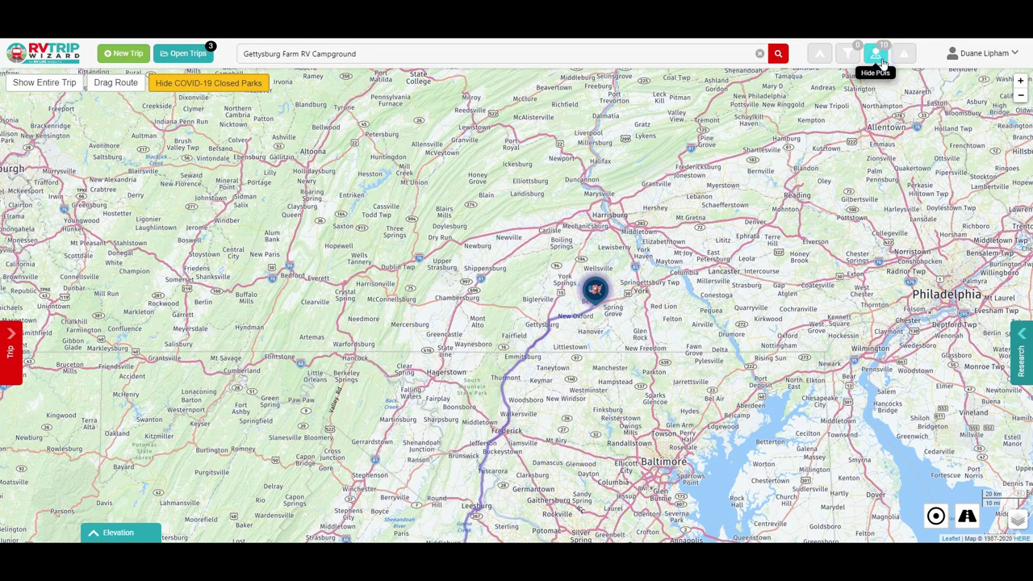
pyautogui.click(882, 62)
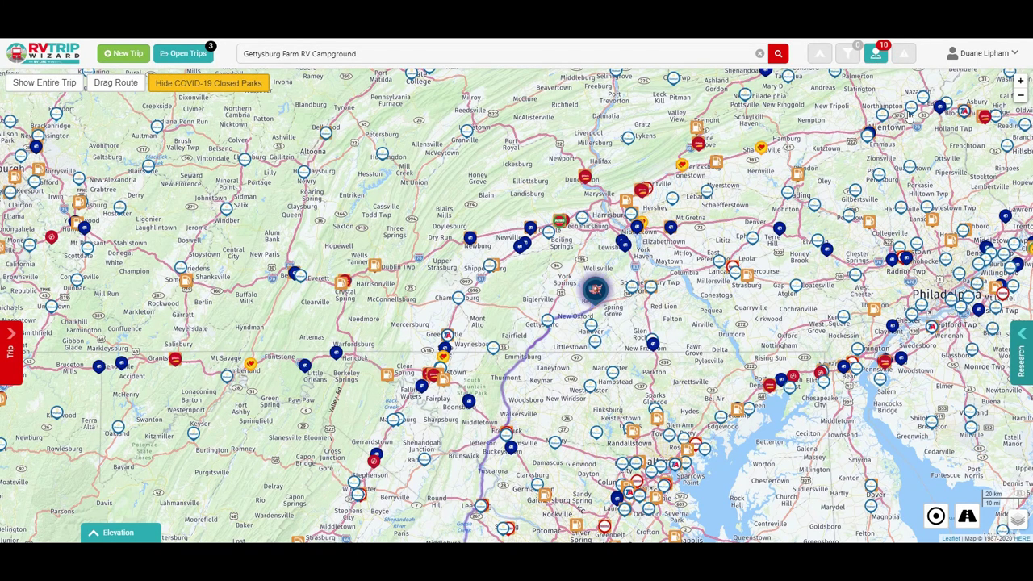
pyautogui.click(882, 62)
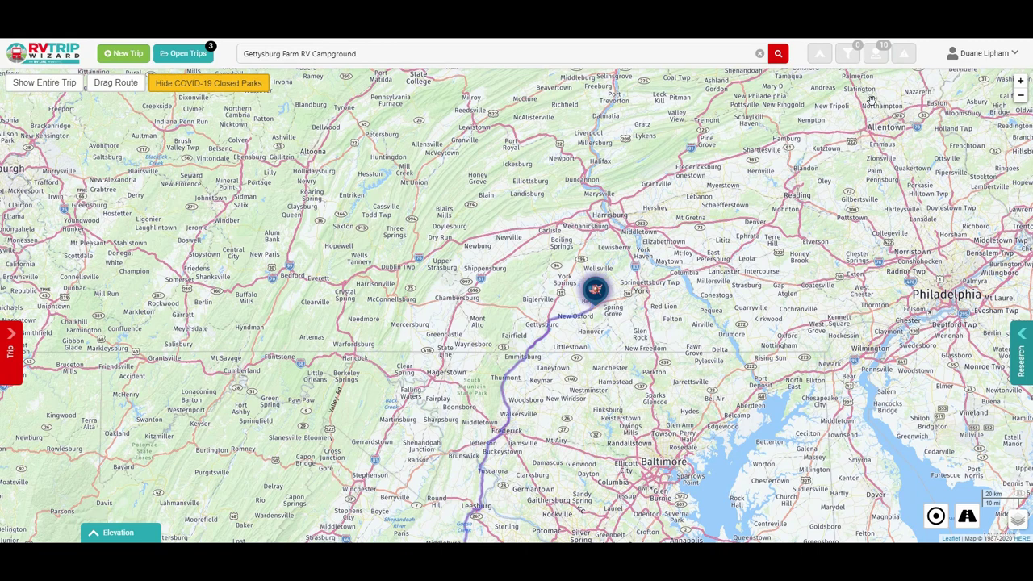
pyautogui.click(904, 54)
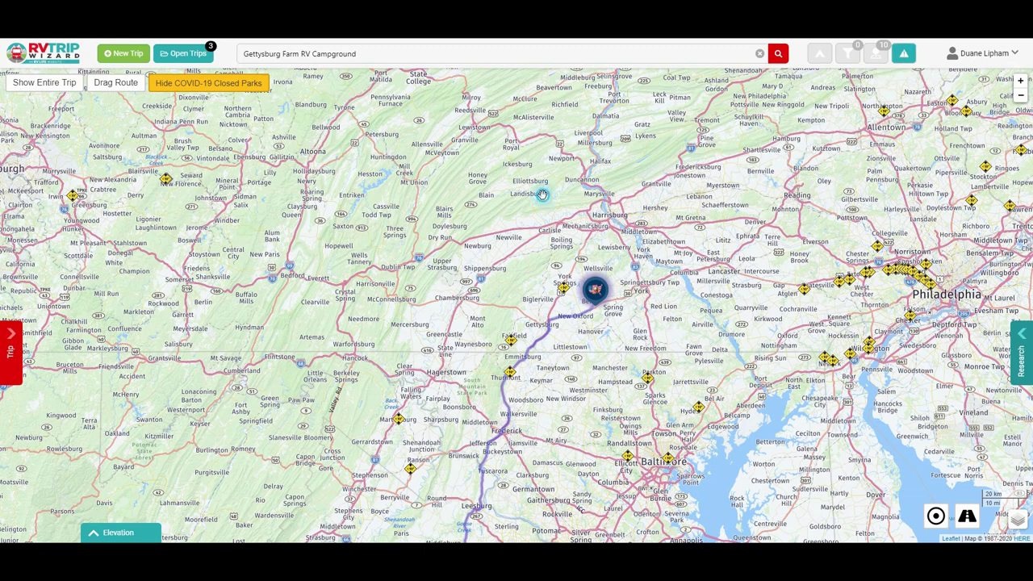
# Step: Look over the road hazards from Gettysburg to the Philadelphia and New York areas, and hide the hazards on the map
pyautogui.moveTo(542, 195)
pyautogui.mouseDown()
pyautogui.moveTo(708, 221)
pyautogui.moveTo(568, 197)
pyautogui.mouseUp()
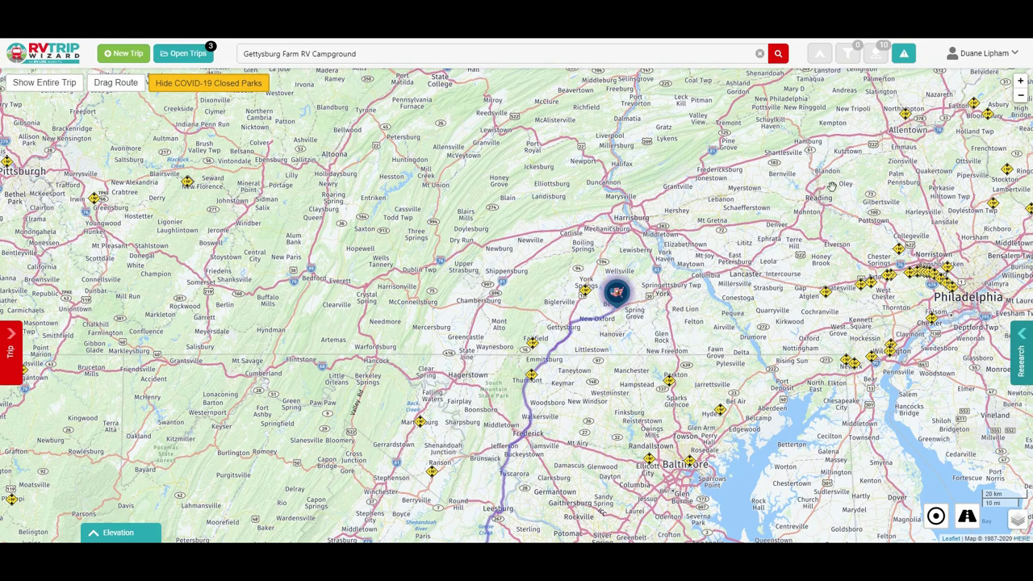
pyautogui.moveTo(850, 178); pyautogui.dragTo(309, 345)
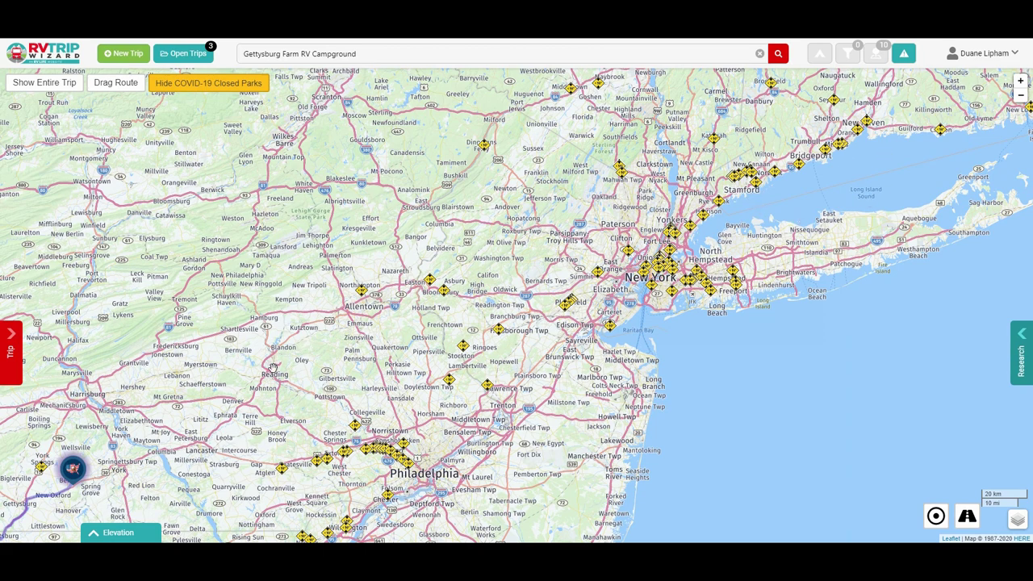
pyautogui.moveTo(274, 368); pyautogui.dragTo(764, 195)
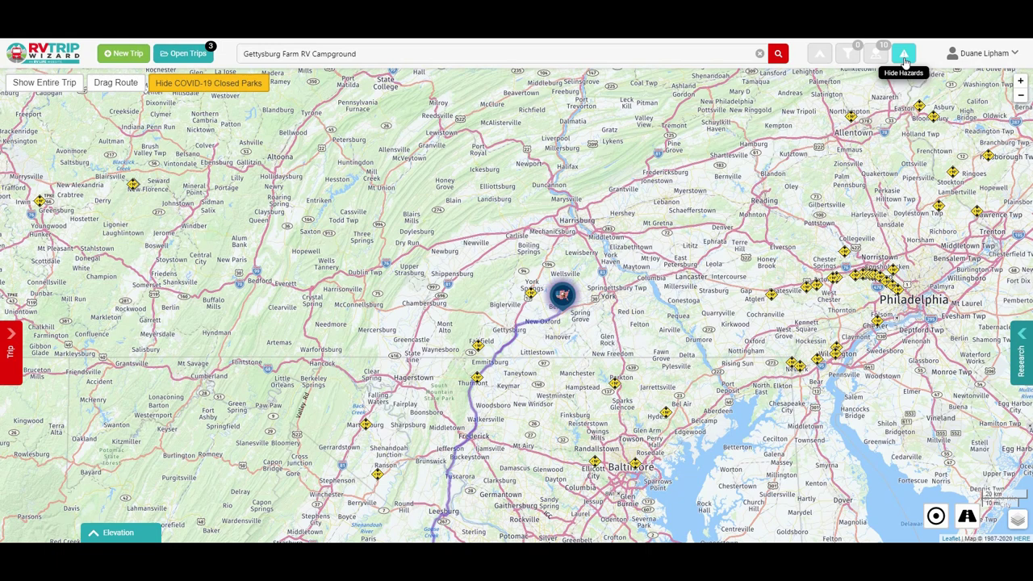
pyautogui.click(904, 57)
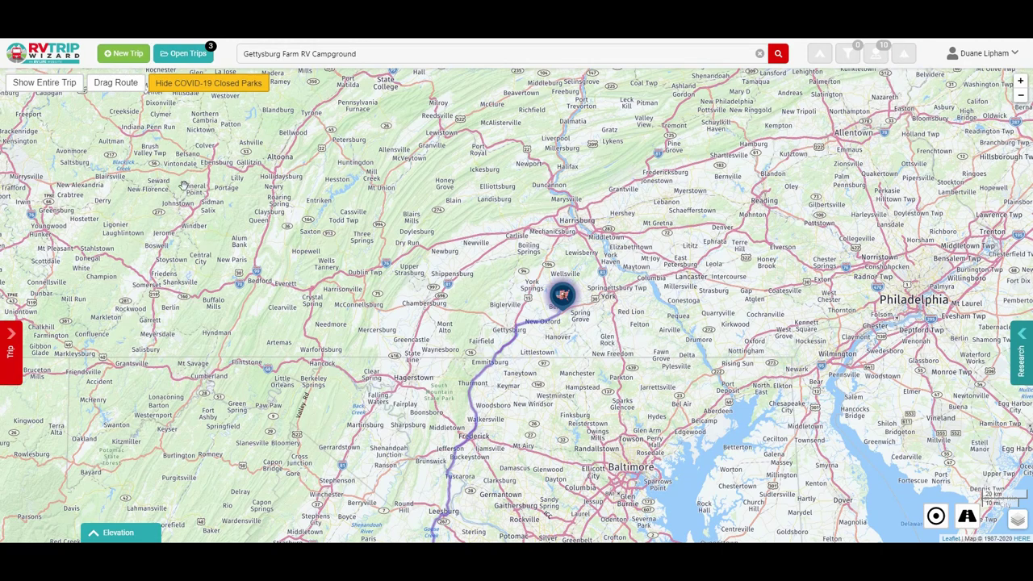
# Step: Show the trip's stop list, review the Turn by Turn directions of the Test trip, and close the directions
pyautogui.click(8, 353)
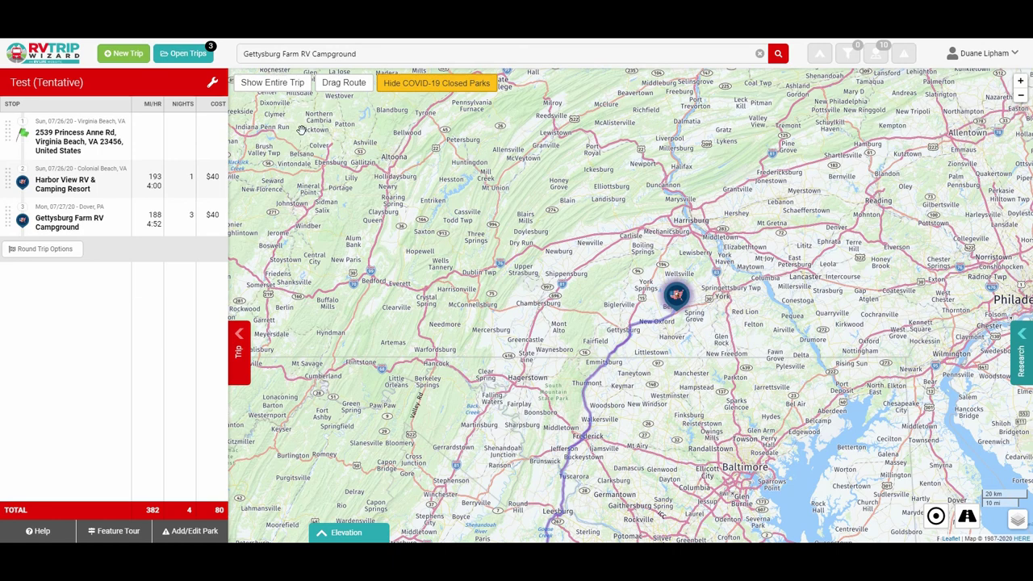
pyautogui.click(214, 84)
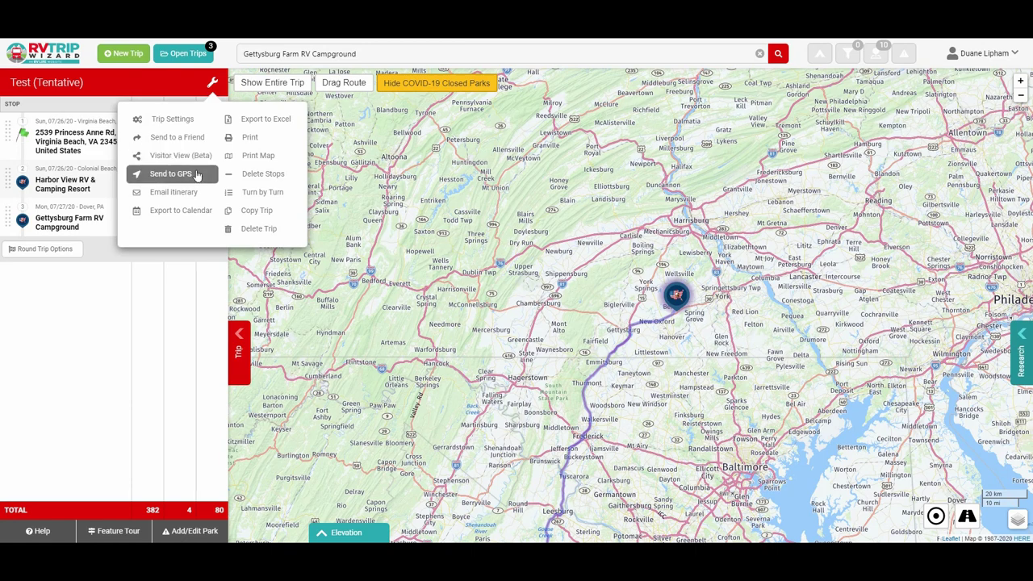
pyautogui.click(277, 194)
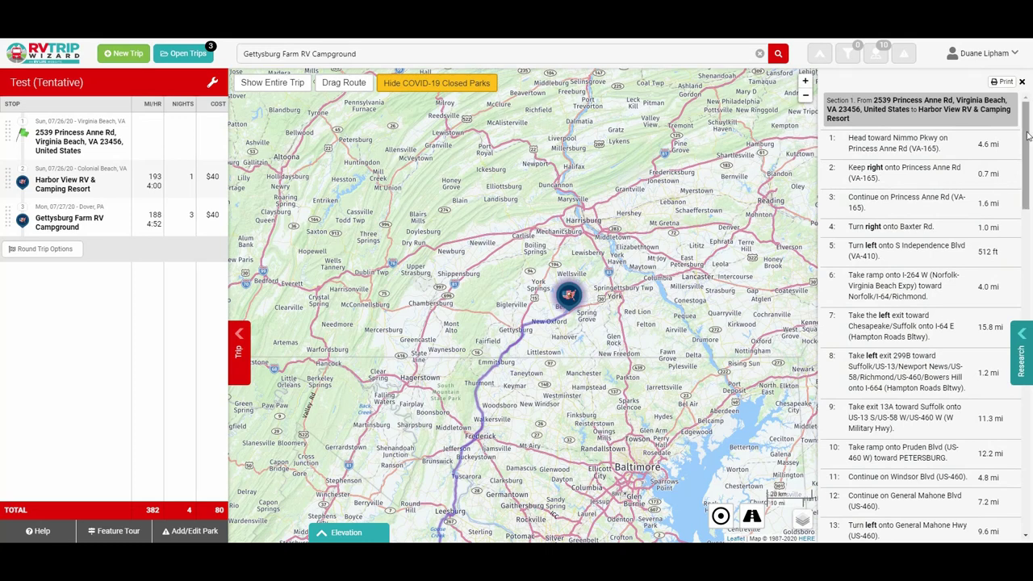
pyautogui.moveTo(1028, 135); pyautogui.dragTo(1029, 265)
pyautogui.moveTo(1026, 310); pyautogui.dragTo(1029, 104)
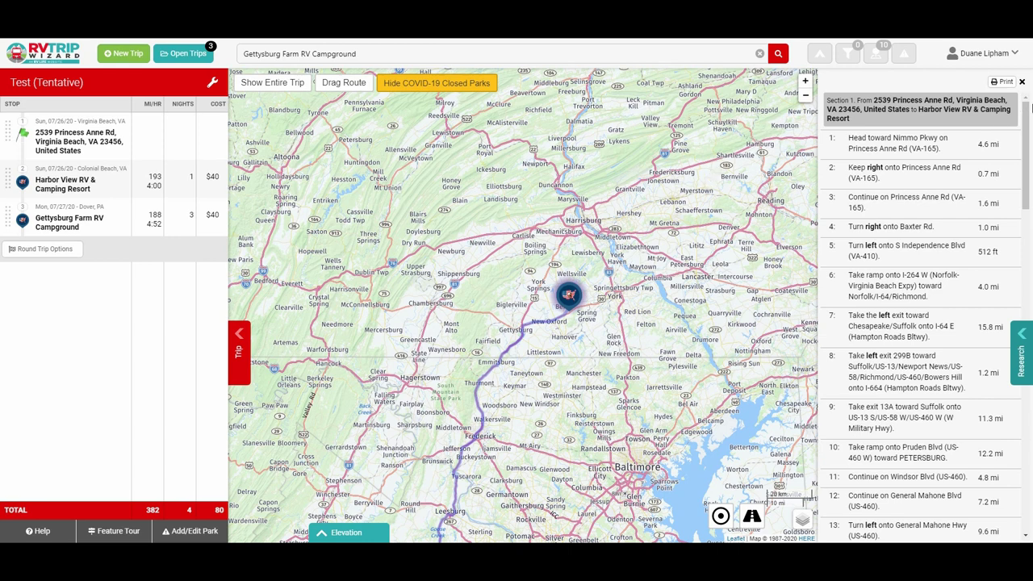
pyautogui.click(1021, 83)
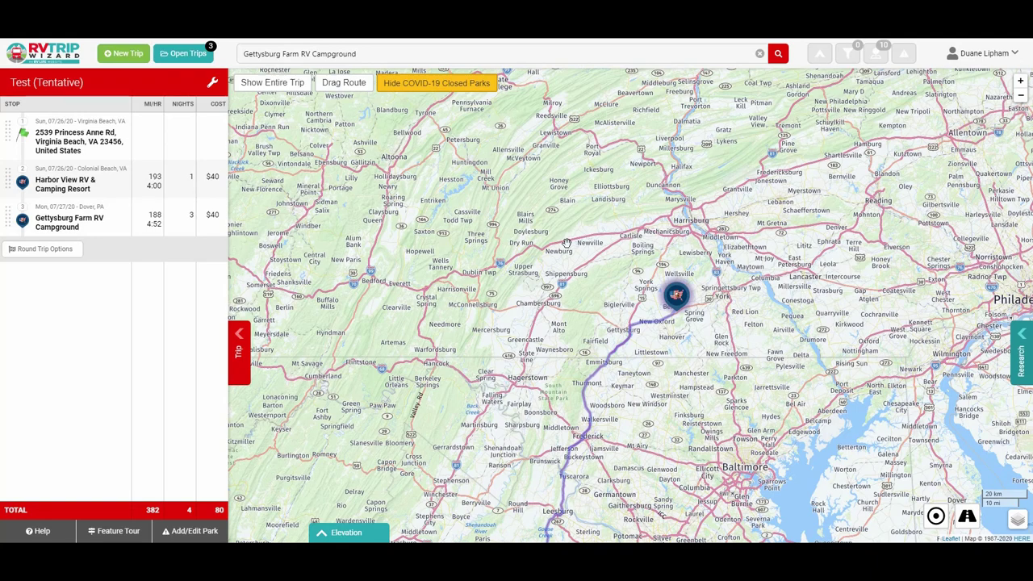